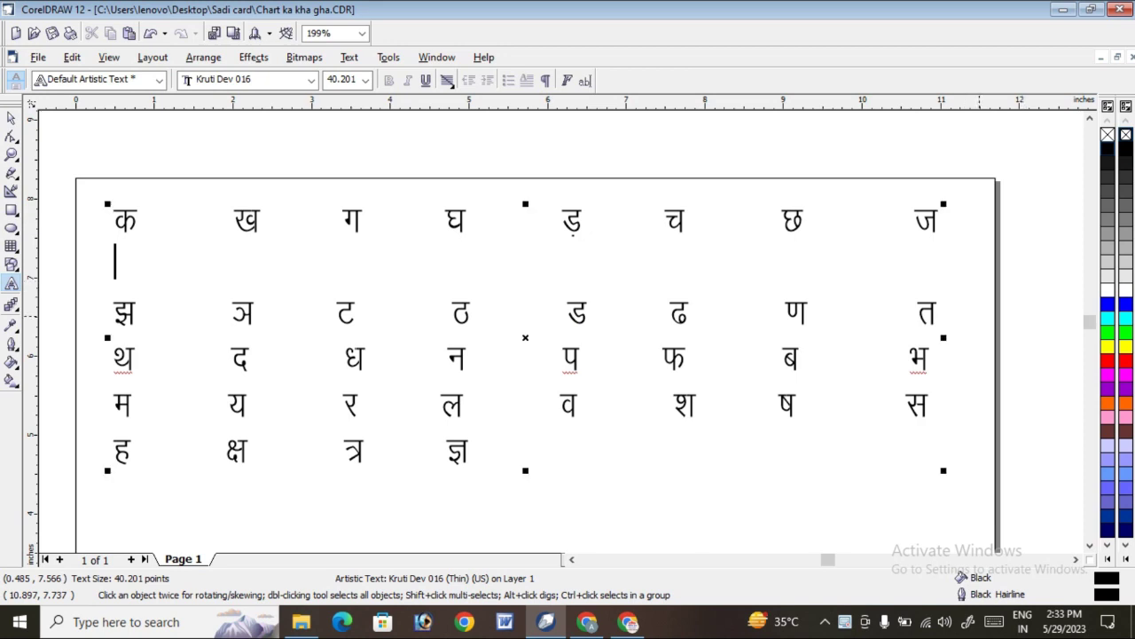
- Insert a blank line below each of the second, third and fourth rows of Hindi letters
left_click(938, 307)
key("Return")
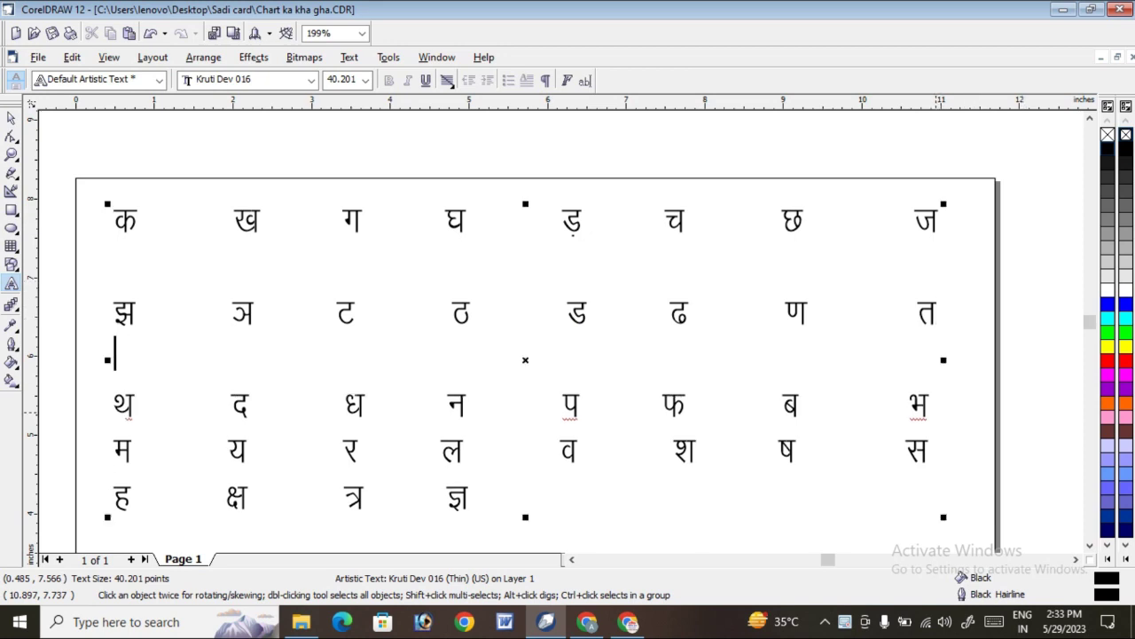
left_click(935, 407)
key("Return")
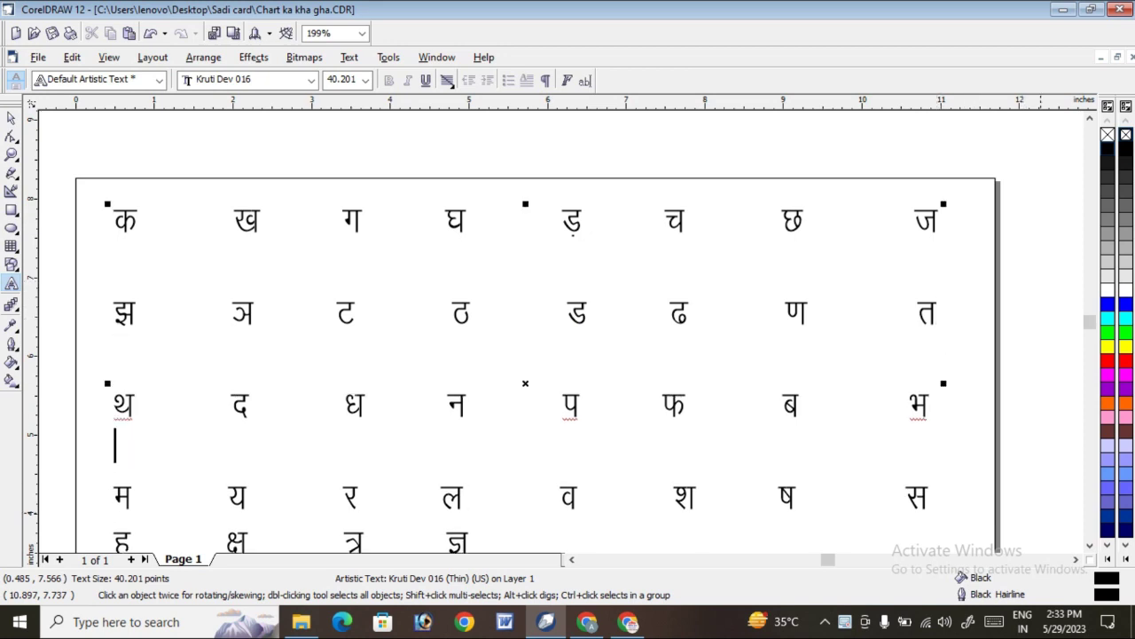
scroll(532, 337, "down", 2)
left_click(932, 405)
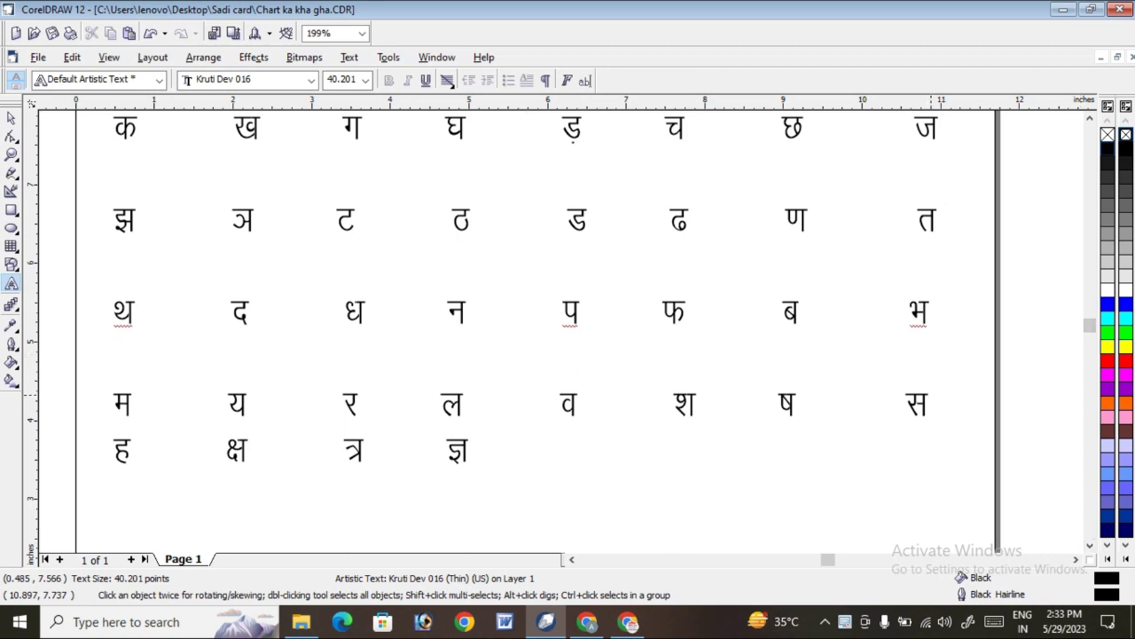
key("Return")
scroll(905, 380, "up", 1)
scroll(904, 380, "down", 2)
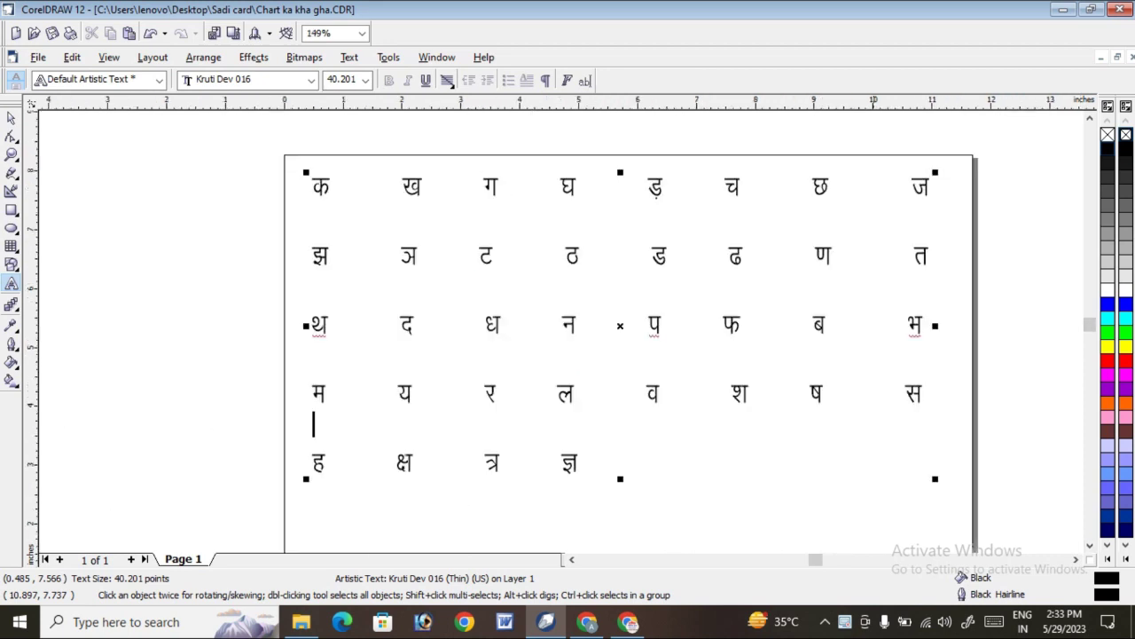
- Add one more blank line below each of the first four rows of letters
left_click(932, 188)
key("Return")
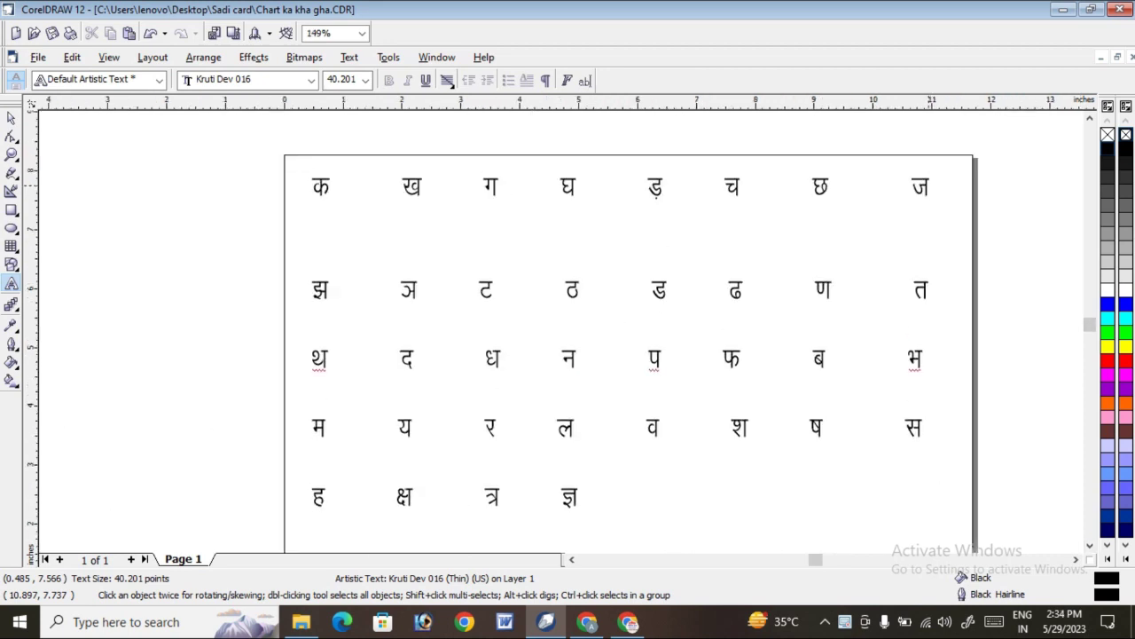
left_click(930, 288)
key("Return")
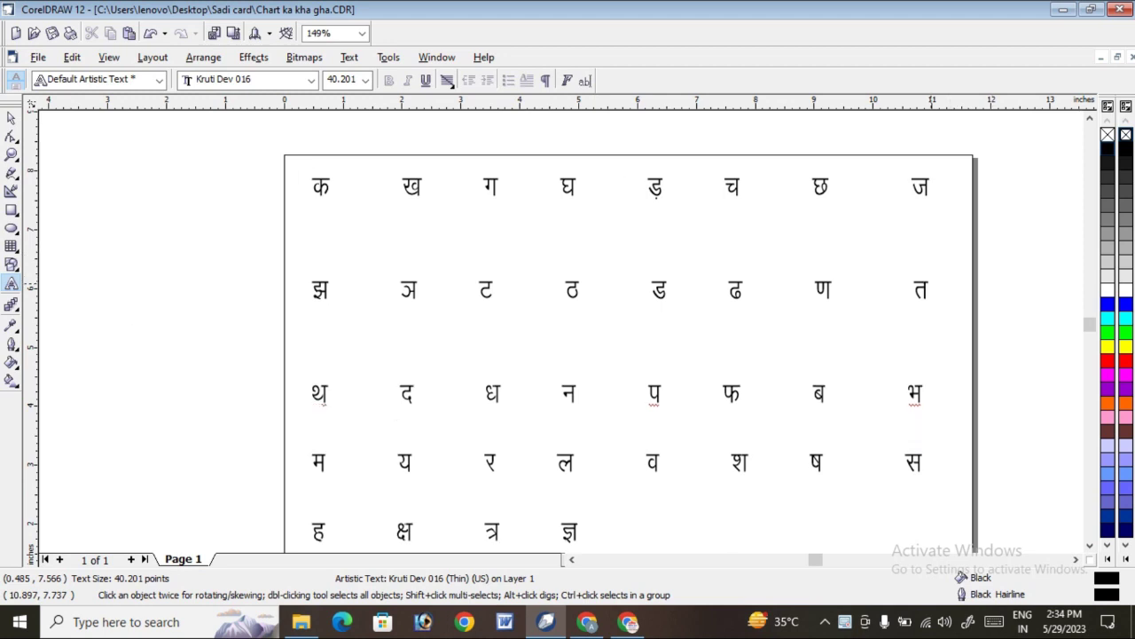
left_click(928, 390)
key("Return")
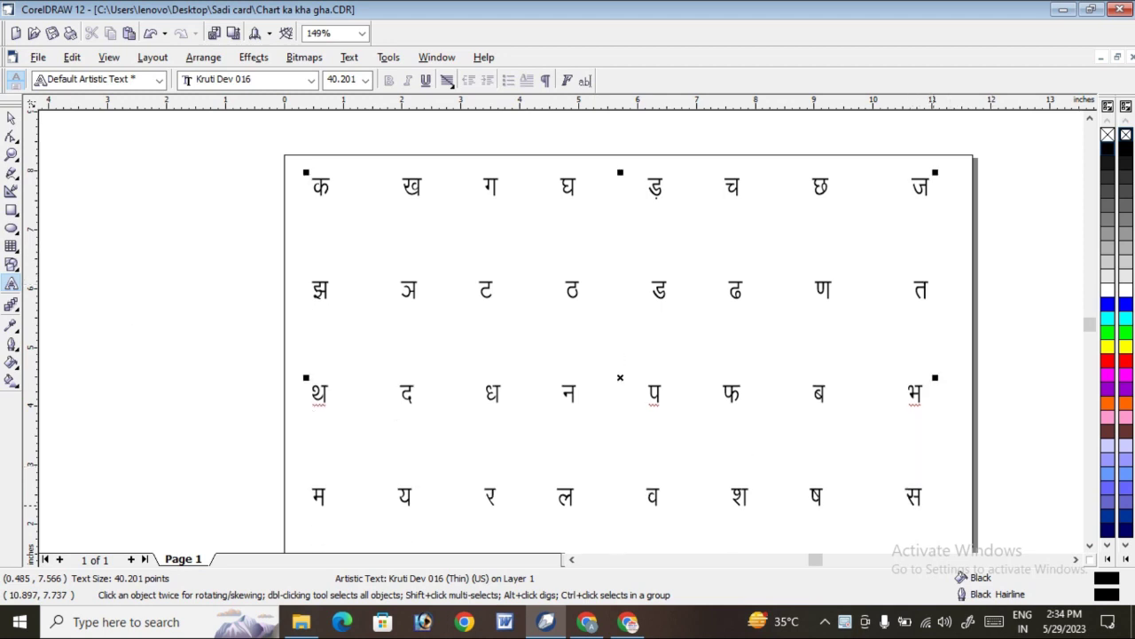
left_click(918, 497)
key("Return")
- Scale the letter block down to about 35.947 points and nudge it down within the page
left_click(1091, 546)
left_click(1091, 546)
scroll(523, 383, "down", 1)
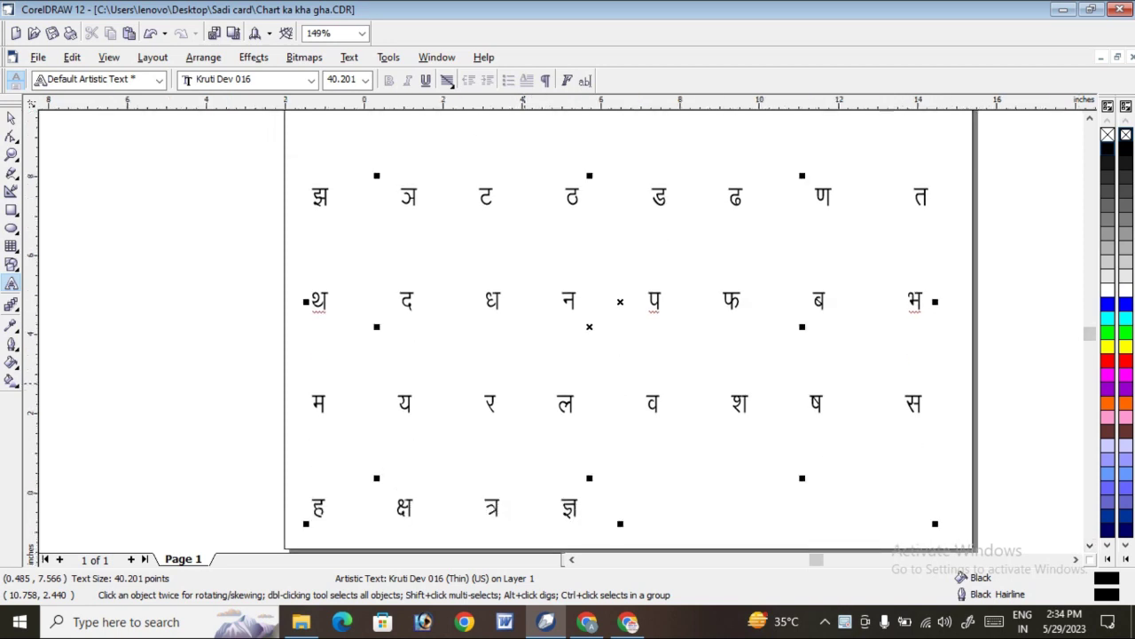
scroll(523, 383, "down", 1)
left_click(11, 118)
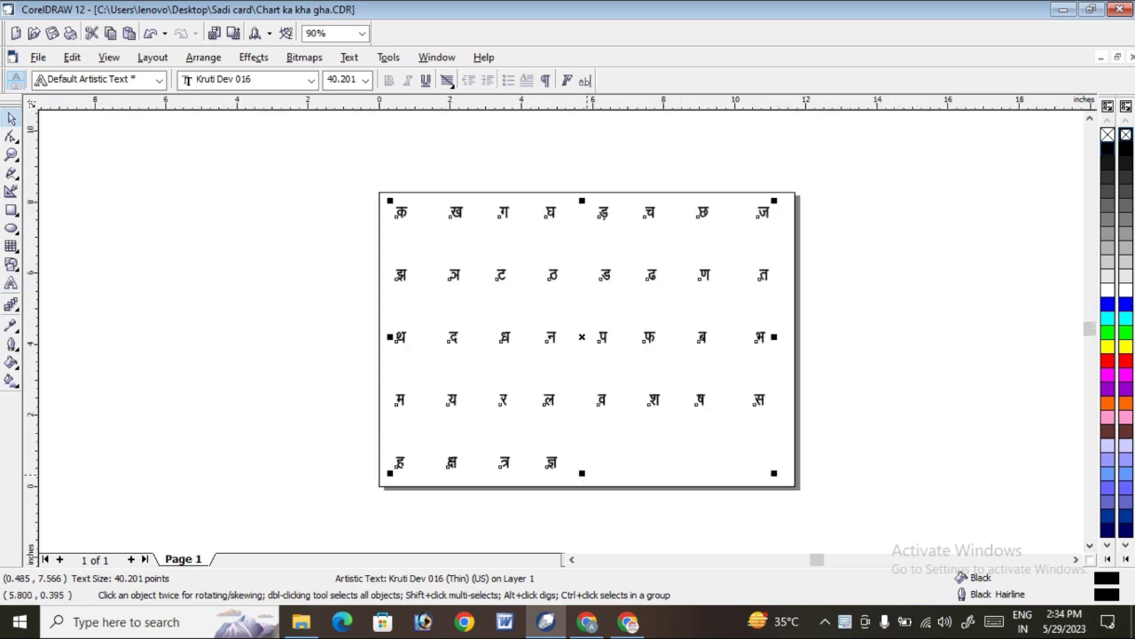
left_click_drag(583, 474, 582, 446)
key("Down")
key("Down")
key("Down")
key("Down")
key("Down")
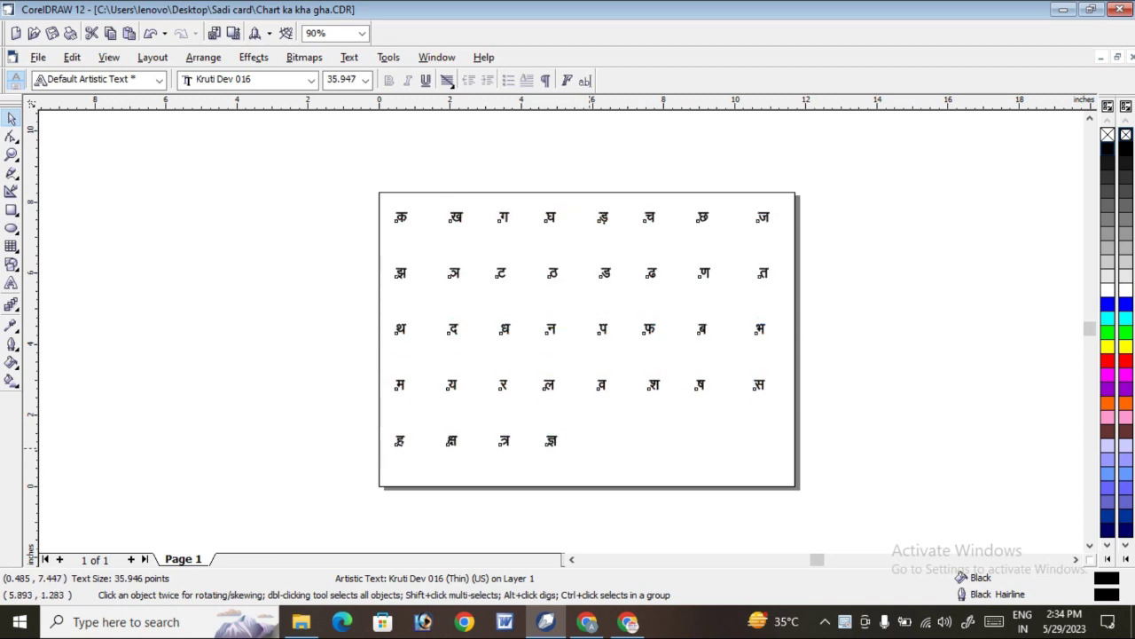
left_click(891, 271)
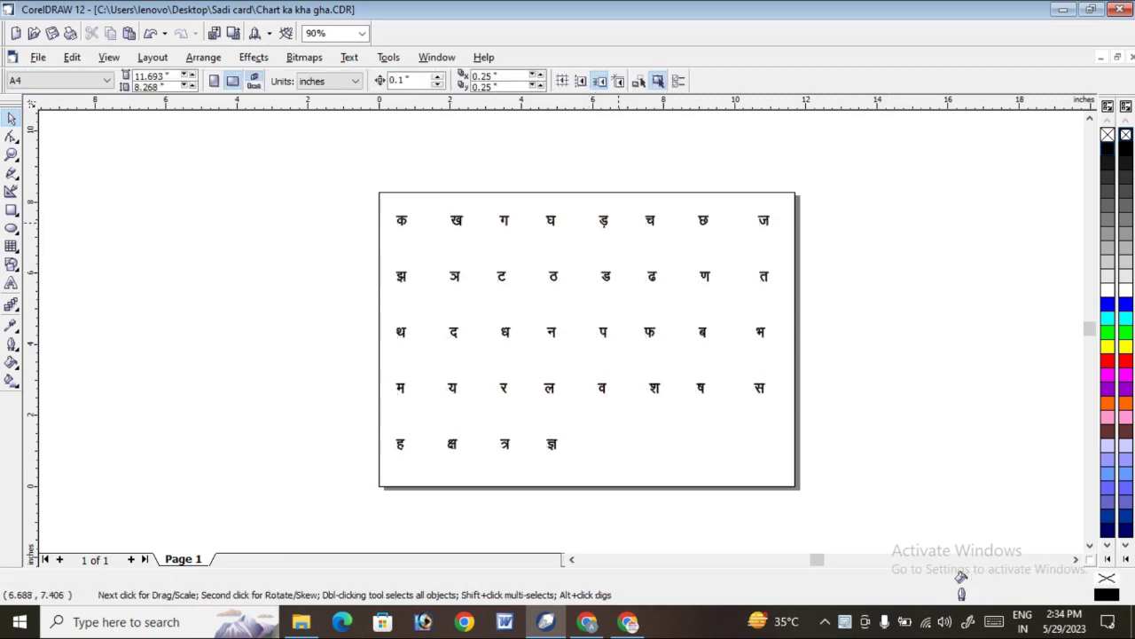
- Duplicate the letter block and move the copy 0.8 inches down so its rows fall between the original rows
left_click(605, 221)
left_click(11, 154)
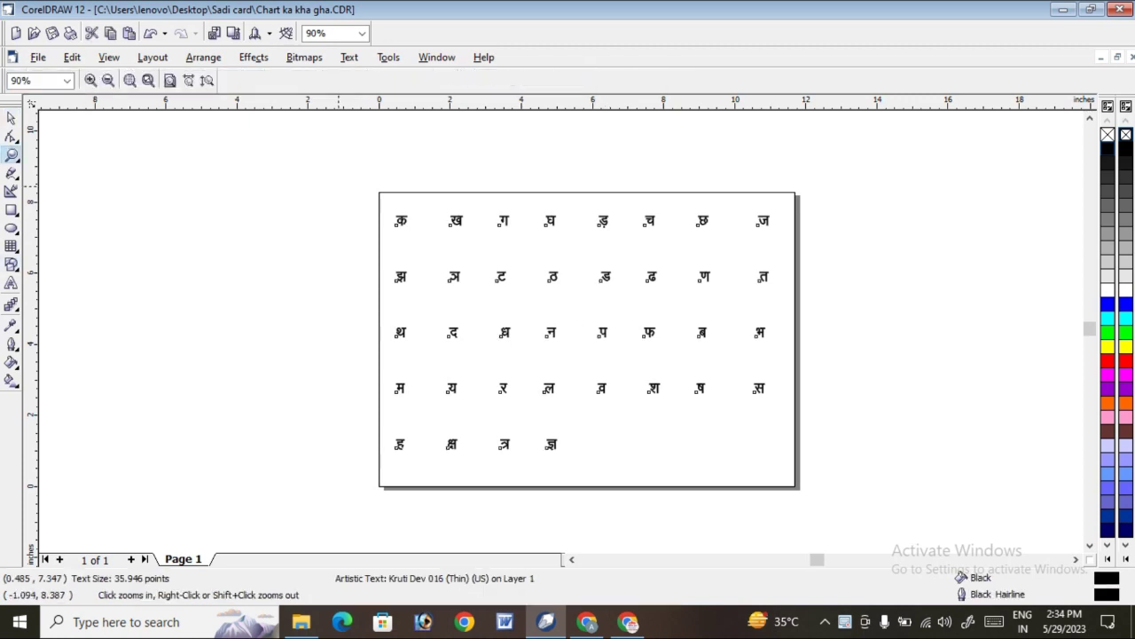
left_click_drag(333, 179, 841, 484)
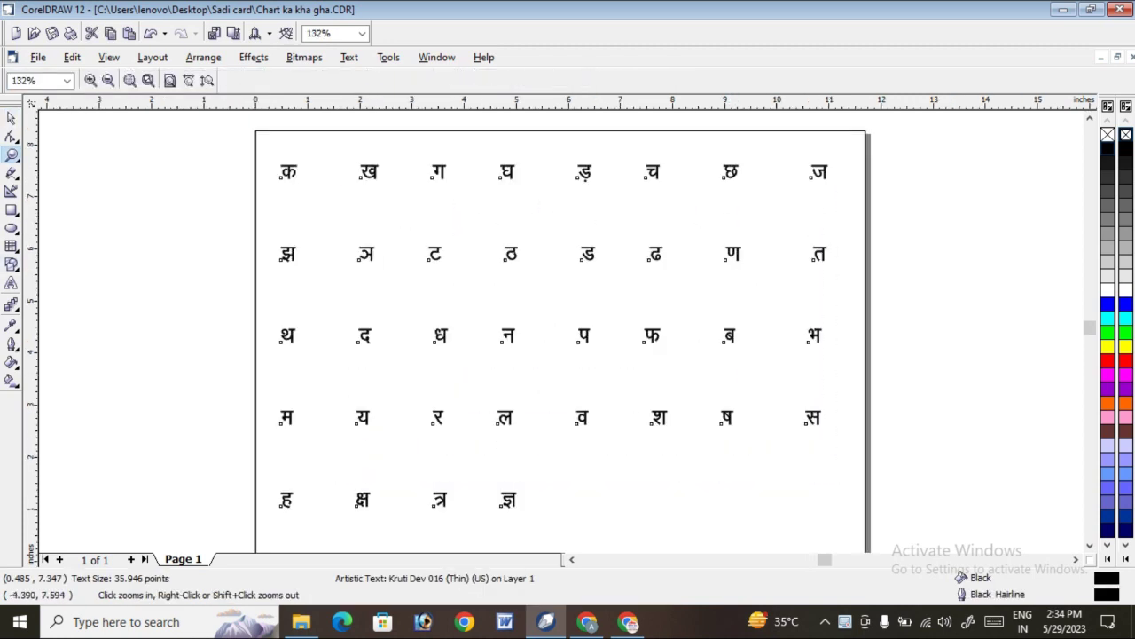
key("space")
key("KP_Add")
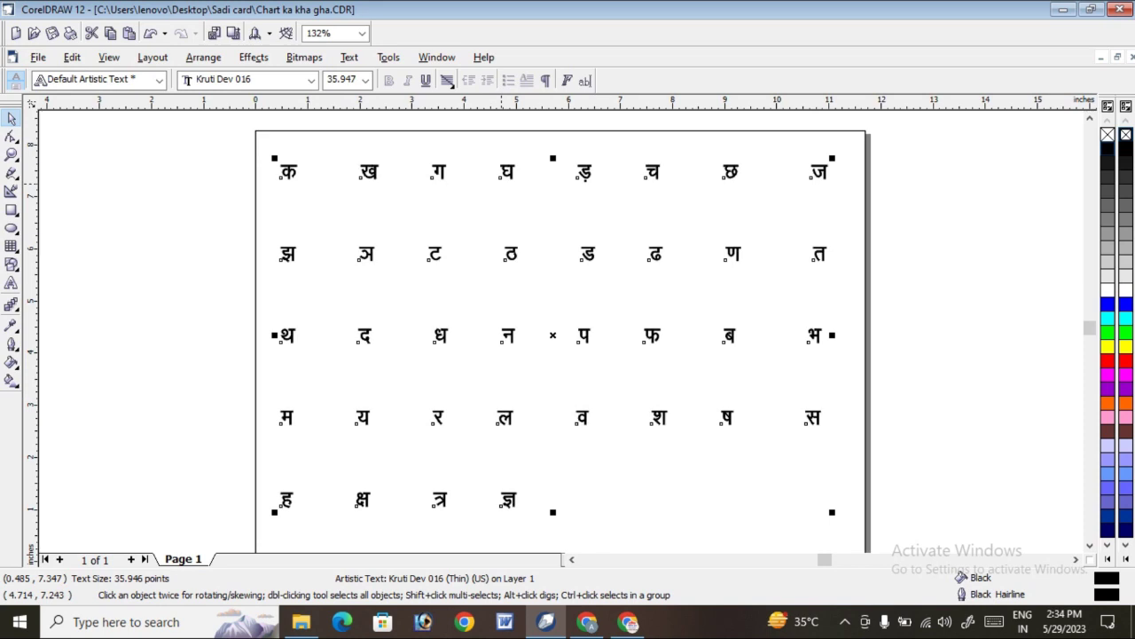
key("Down")
key("Down")
key("Down")
key("Down")
key("Down")
key("Down")
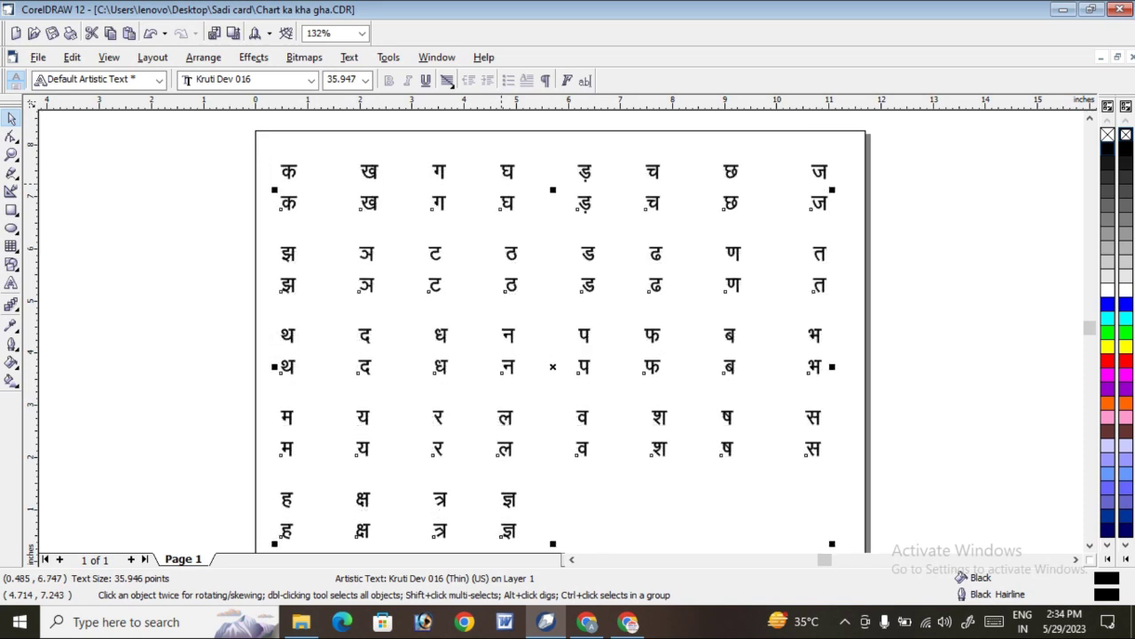
key("Down")
key("Down")
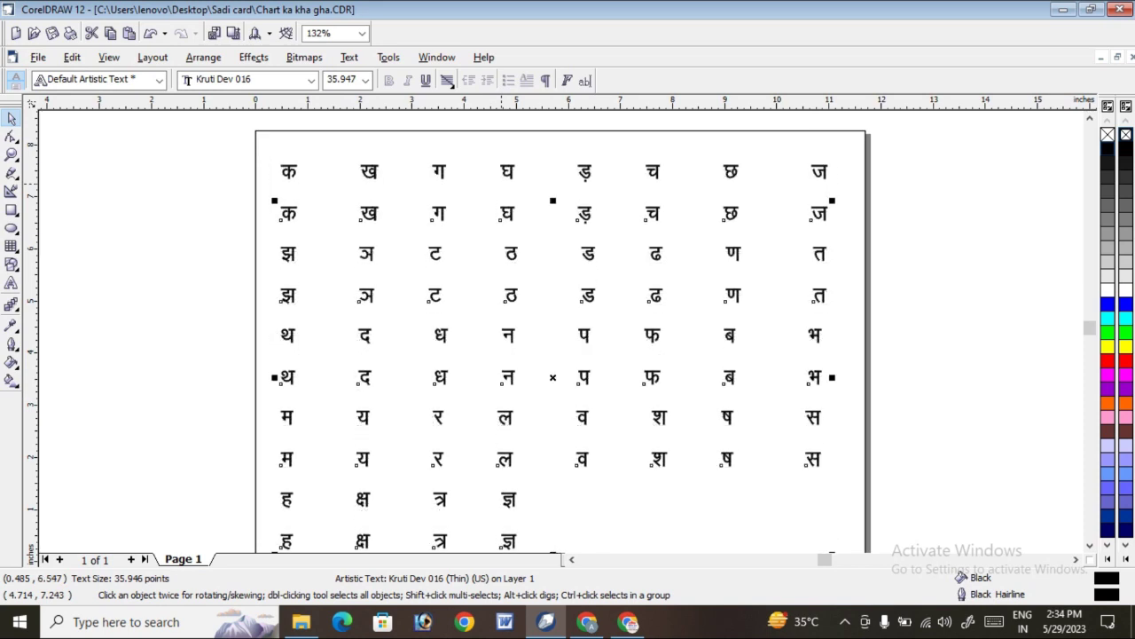
key("ctrl+Up")
key("ctrl+Down")
- Change the font of the duplicated letter block to Arial
left_click(312, 81)
left_click(247, 112)
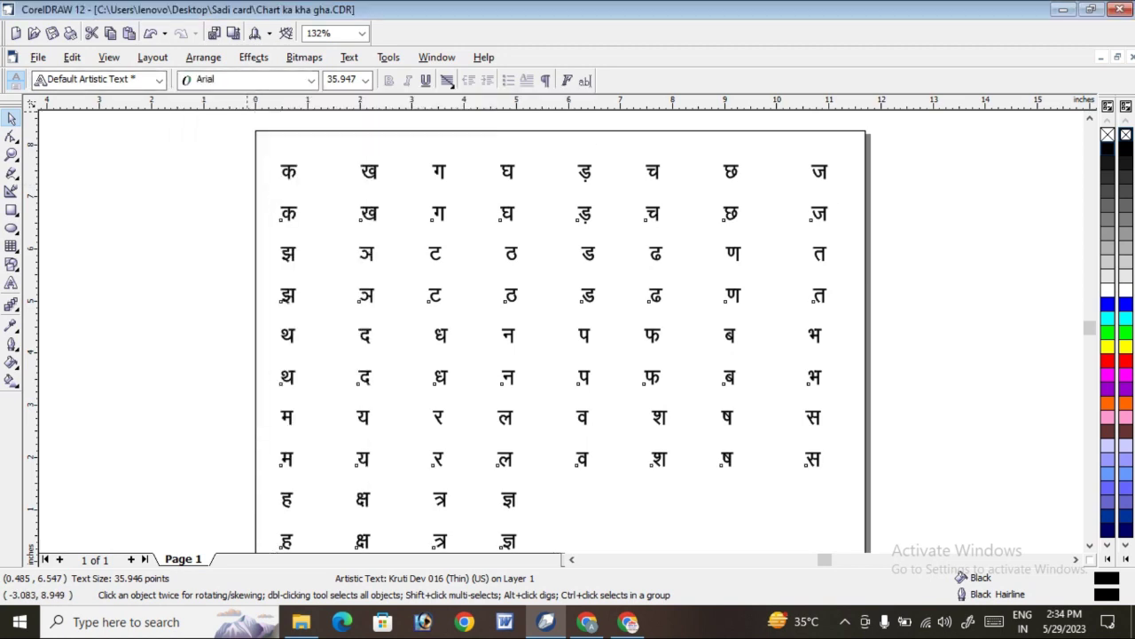
left_click(881, 210)
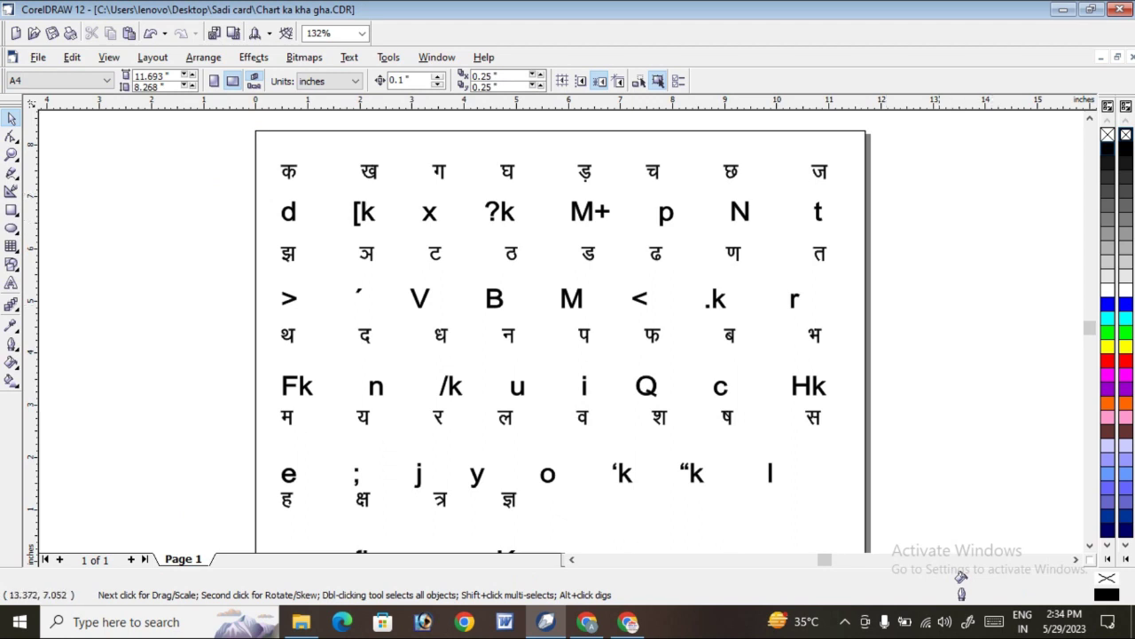
- Replace the accent character under ञ with the code 0188 and delete one space before it
left_click(361, 292)
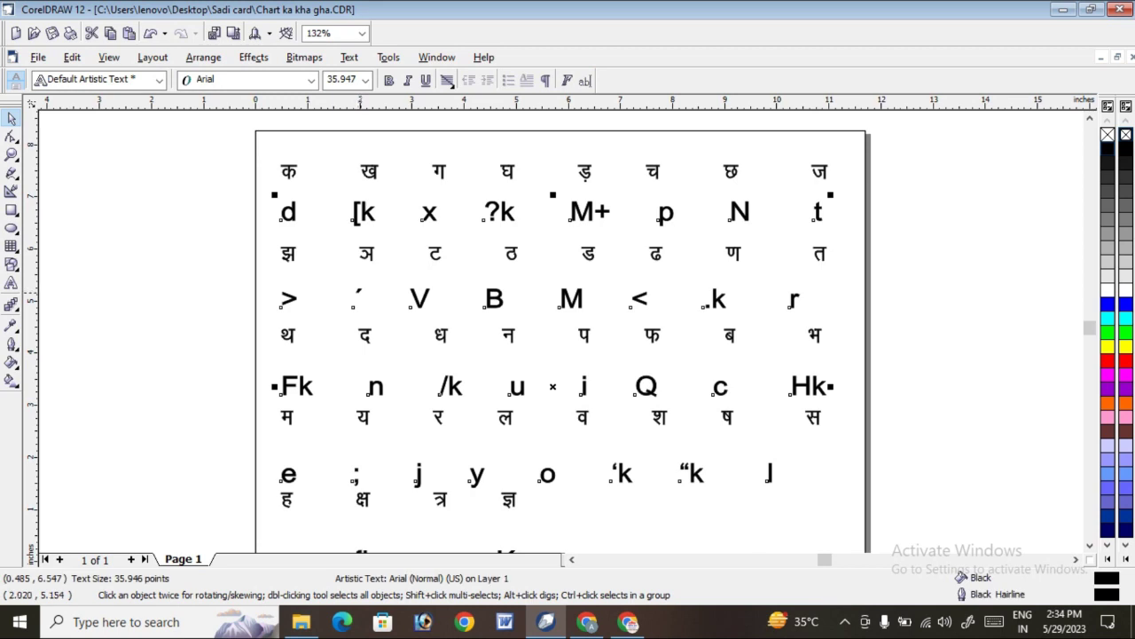
double_click(361, 293)
left_click_drag(361, 292, 357, 296)
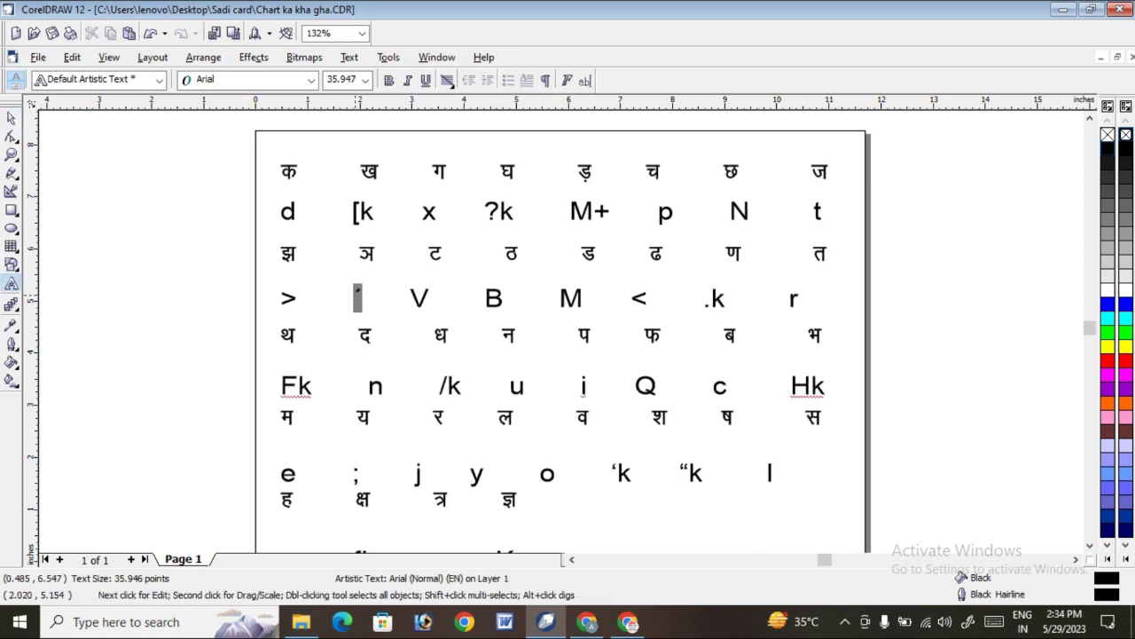
type("0")
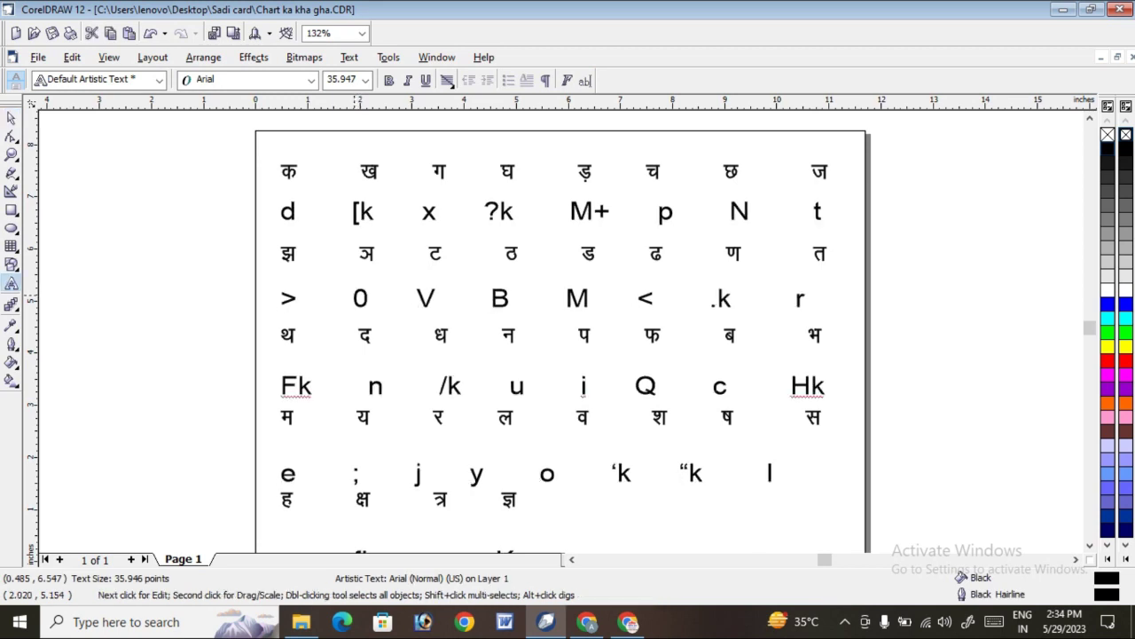
type("188")
key("Left")
key("Left")
key("Left")
key("Left")
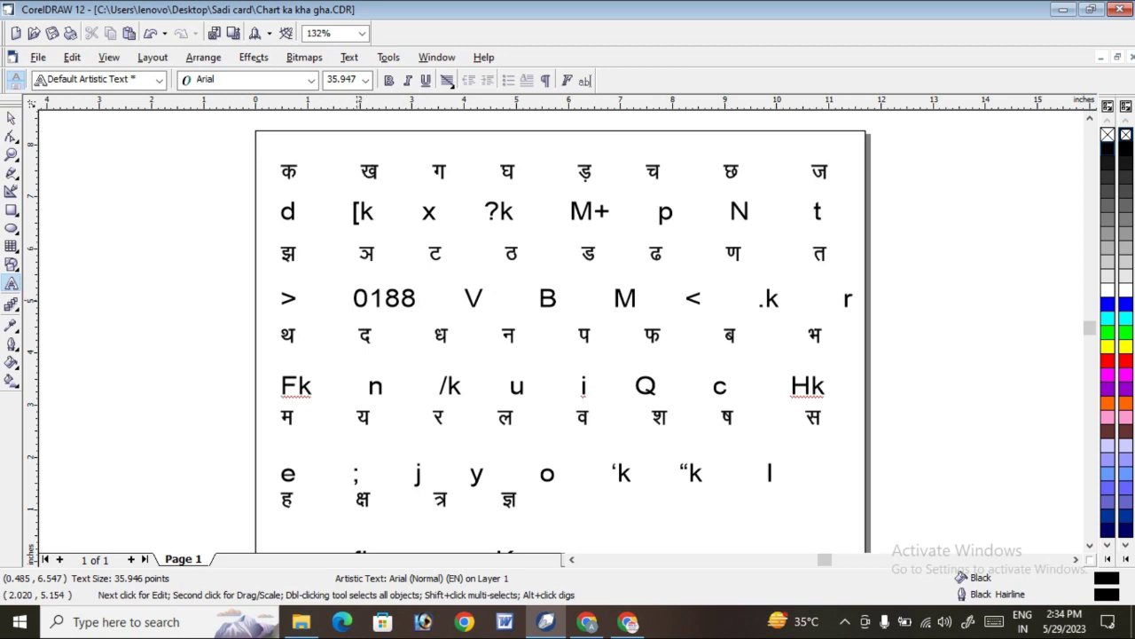
key("BackSpace")
- Set the digits 188 in the code under ञ to 20 points
key("shift+Left")
key("shift+Left")
key("shift+Left")
key("shift+Left")
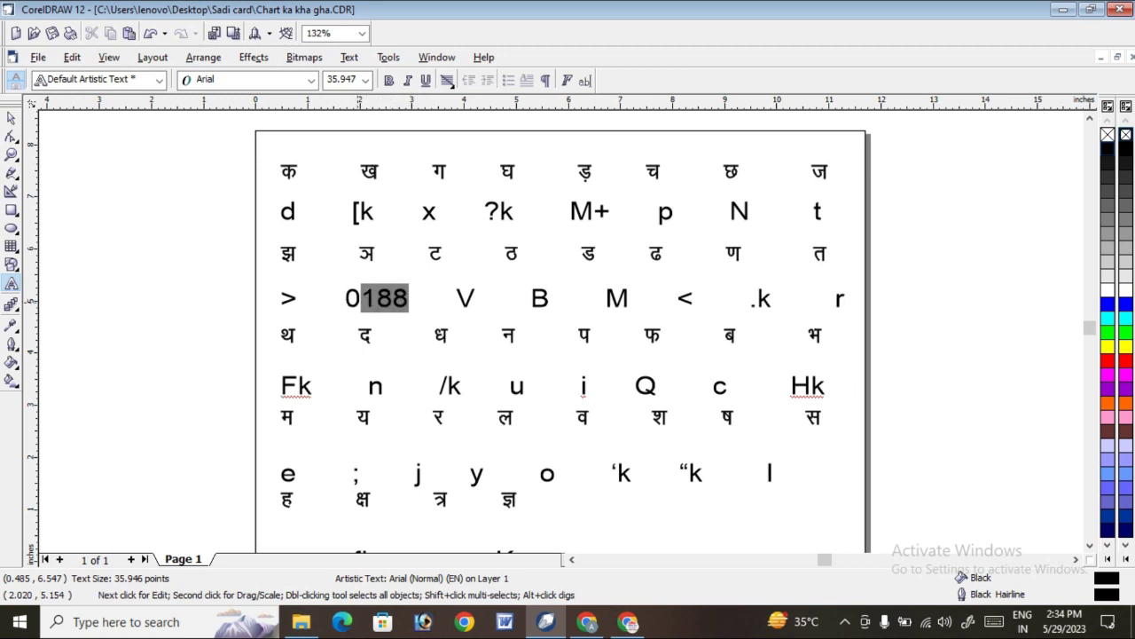
key("shift+Right")
left_click(342, 80)
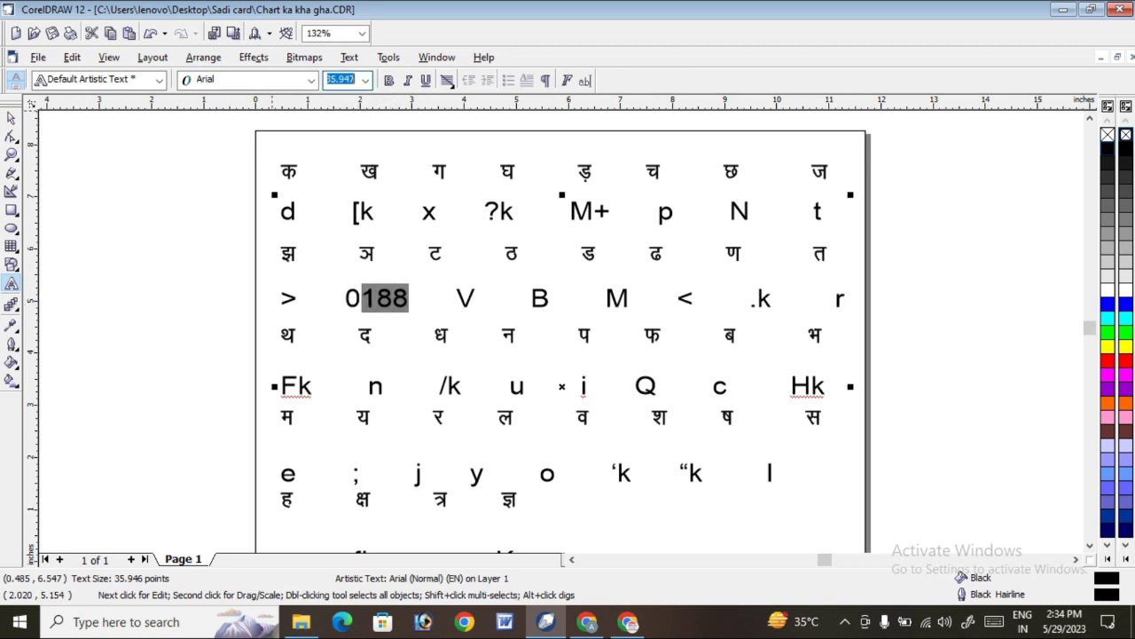
type("20")
key("Return")
- Set the whole code 0188 to a font size of 30 points
left_click_drag(346, 298, 388, 300)
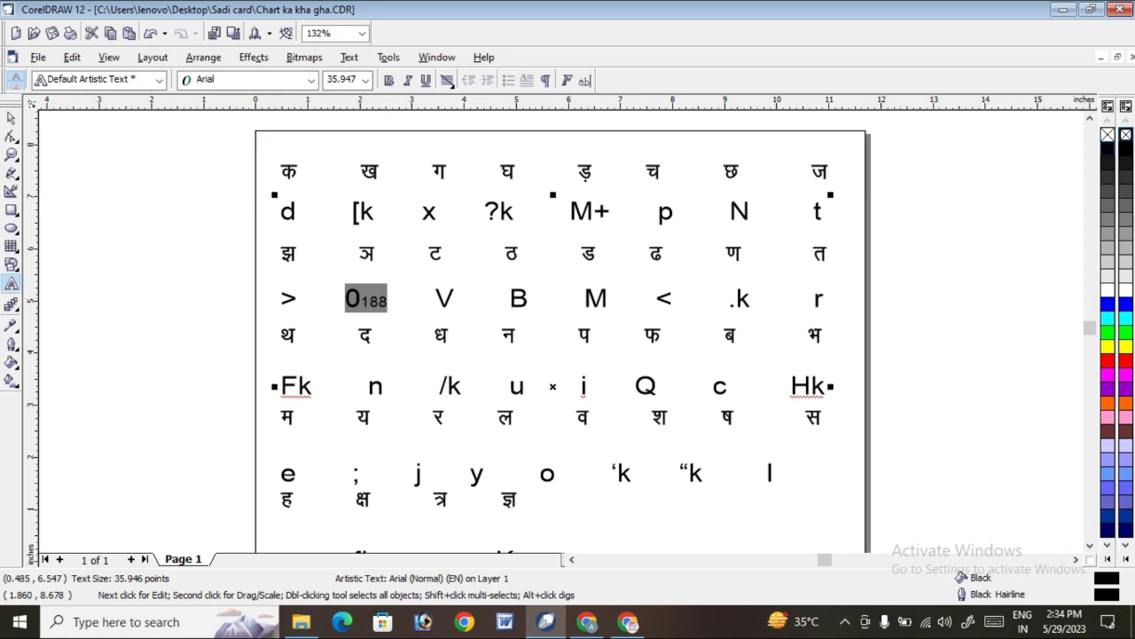
left_click(348, 79)
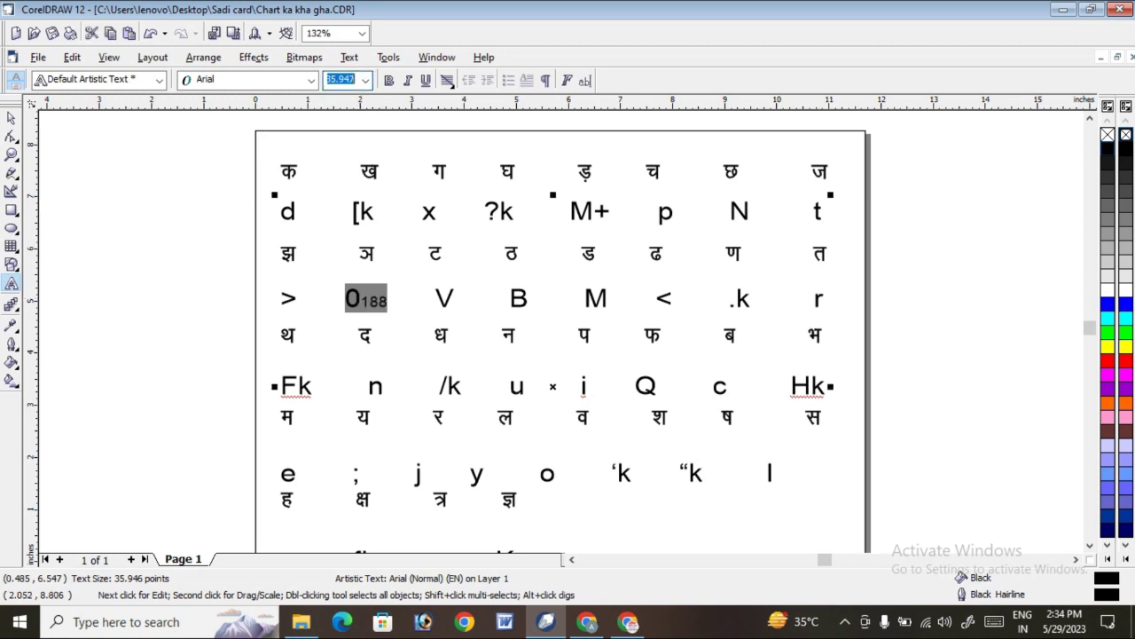
type("30")
key("Return")
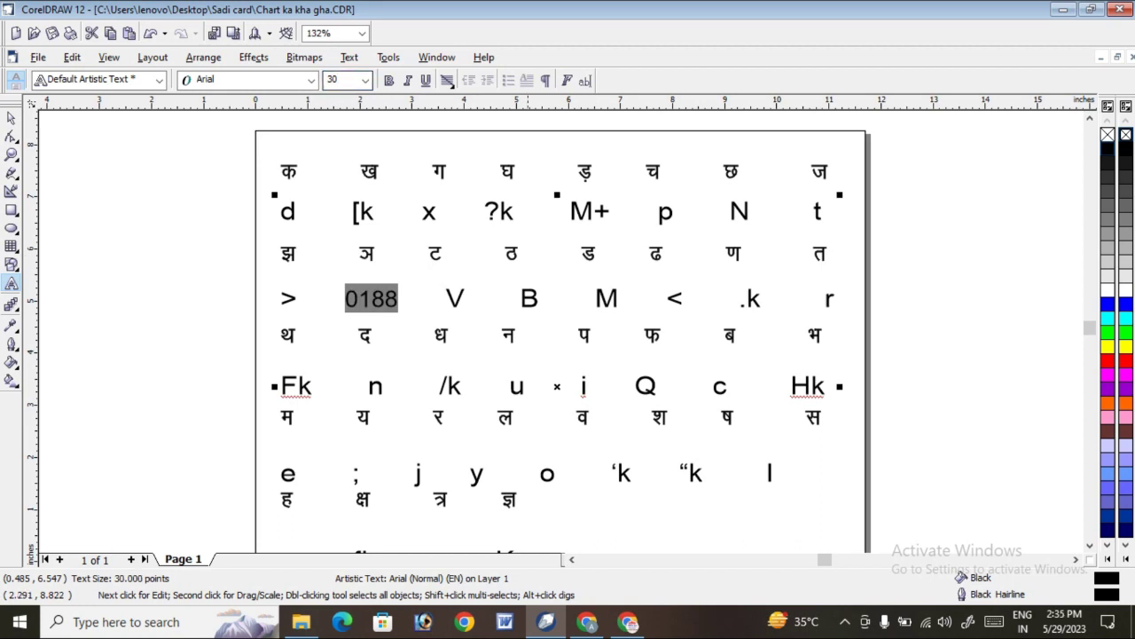
- Adjust the spaces before V and x in the Arial copy so they line up under ट and ग
left_click(446, 292)
key("BackSpace")
key("BackSpace")
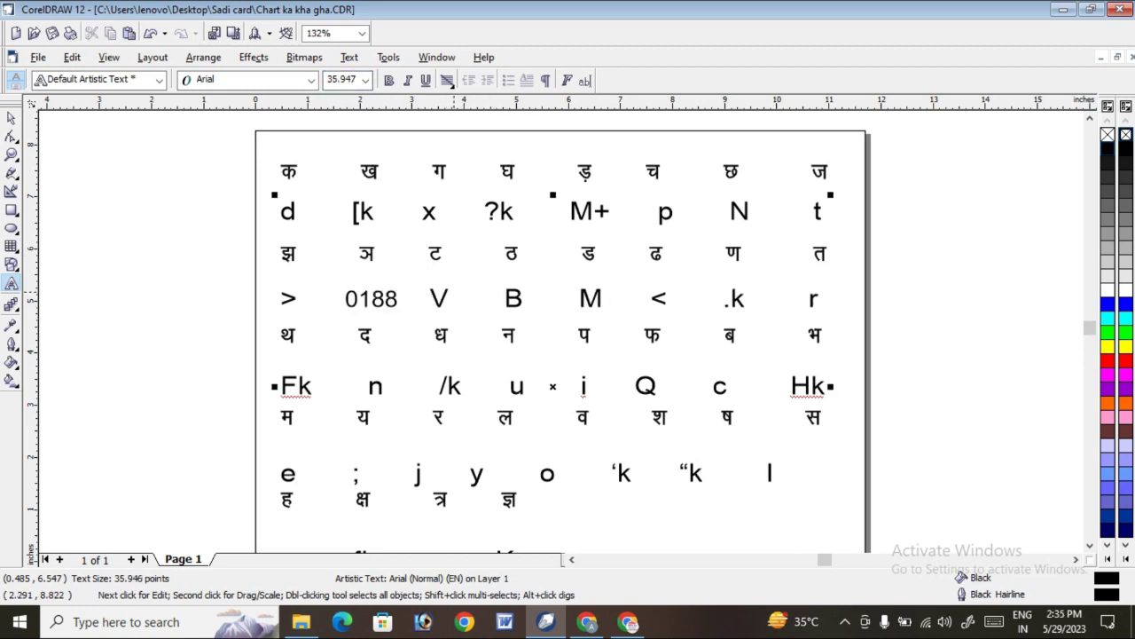
left_click(423, 210)
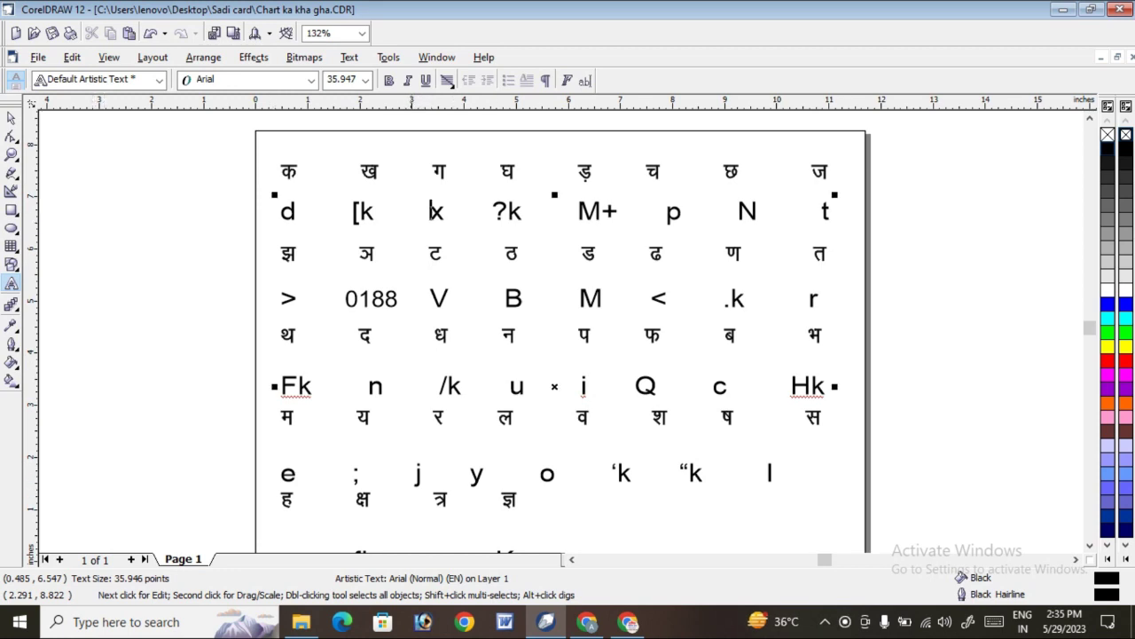
key("ctrl+space")
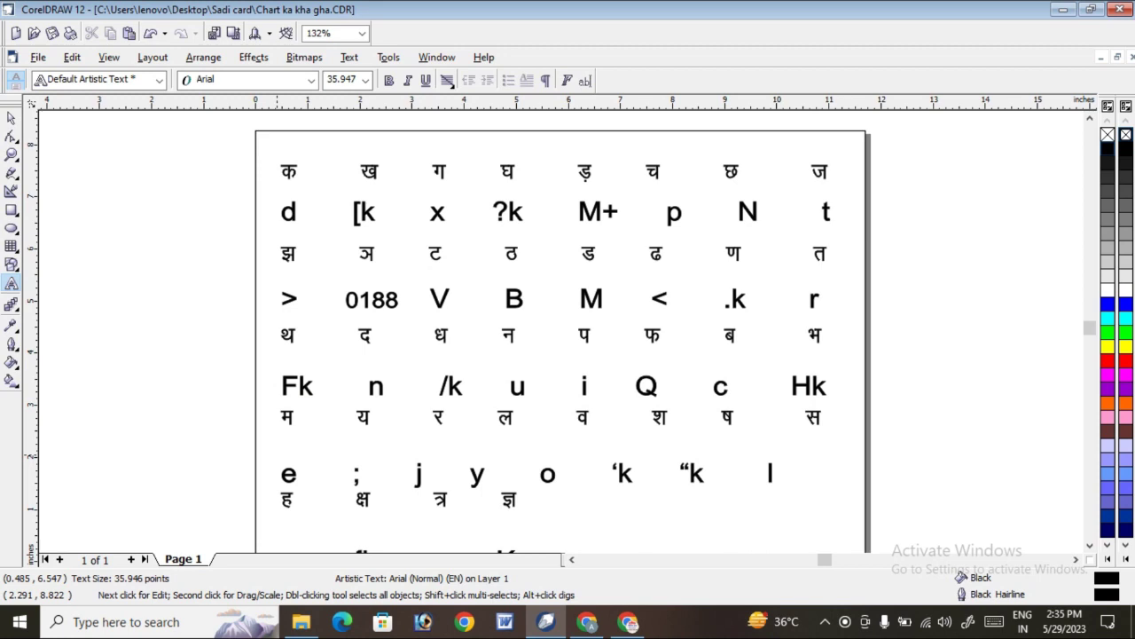
- Remove the extra blank line and the leading space before e so its row sits directly under the म row
left_click(283, 472)
key("BackSpace")
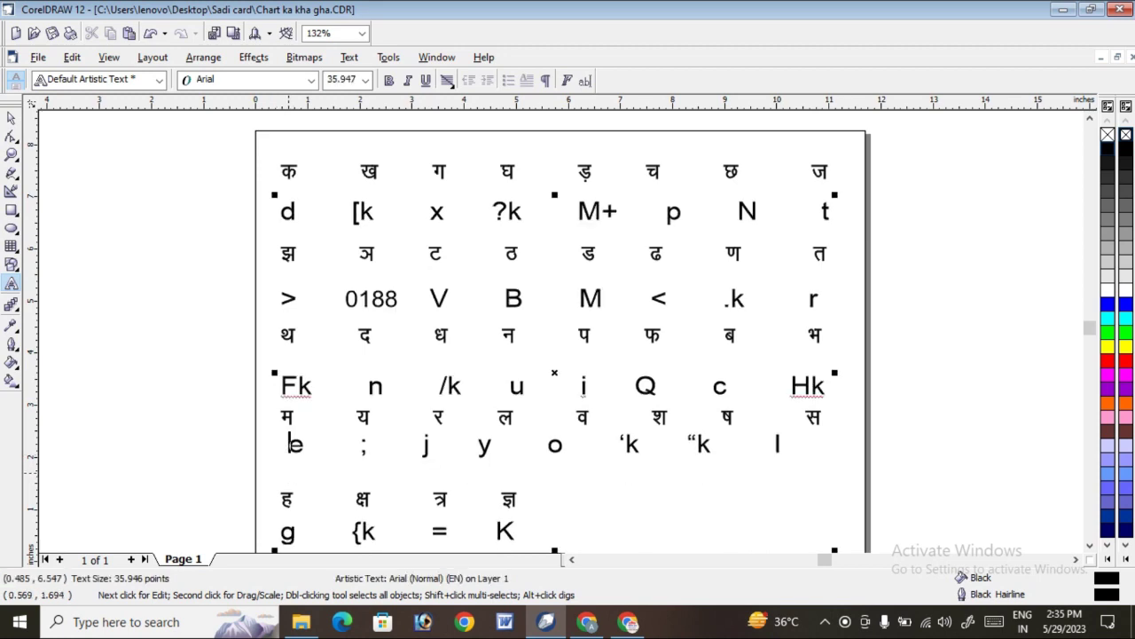
key("BackSpace")
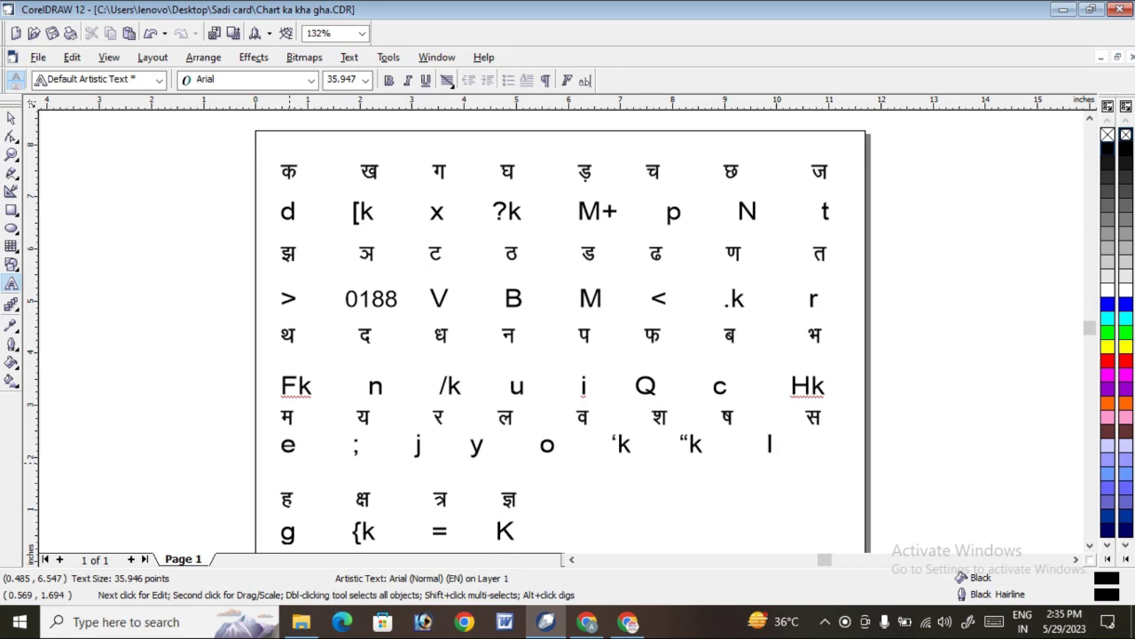
- Adjust the spaces between the codes of the e row so each character lines up under its letter in the म row
left_click(338, 447)
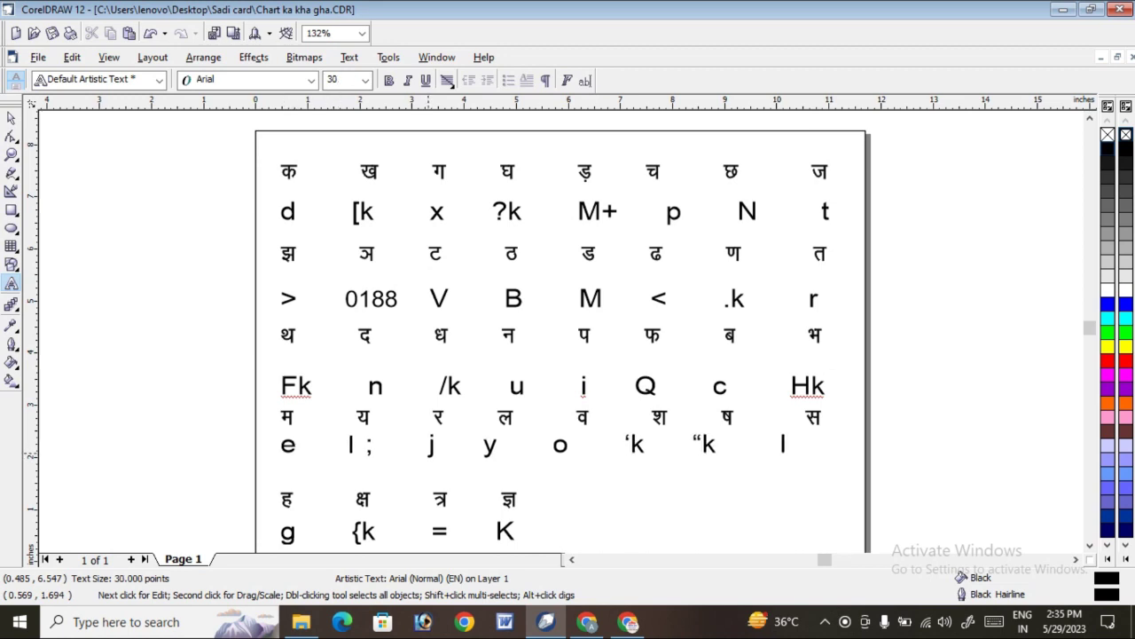
key("BackSpace")
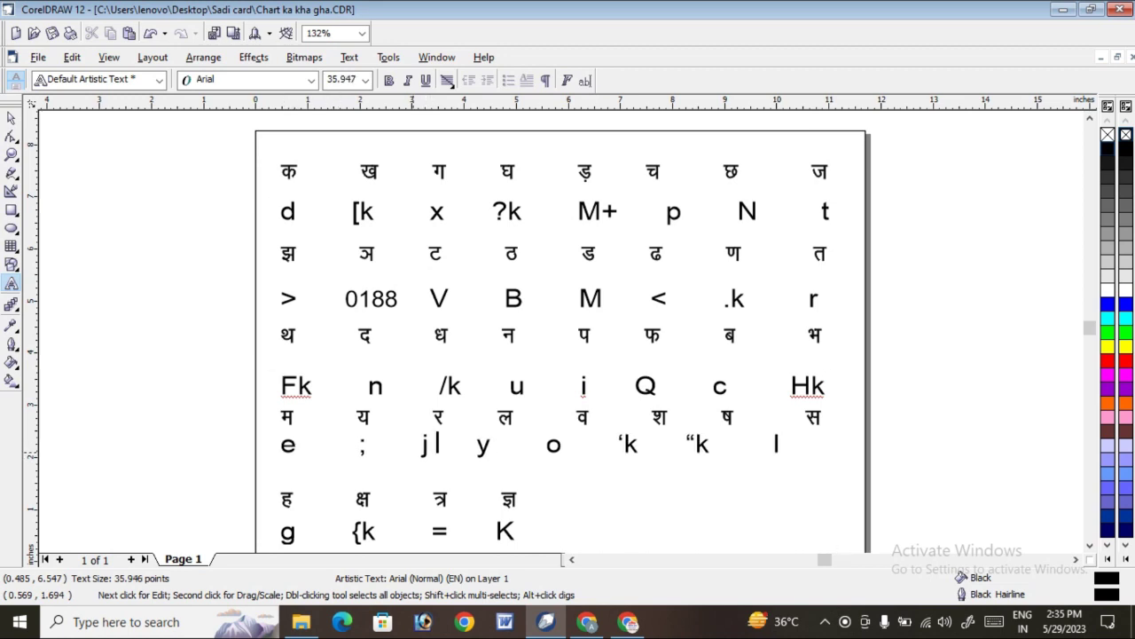
left_click(496, 450)
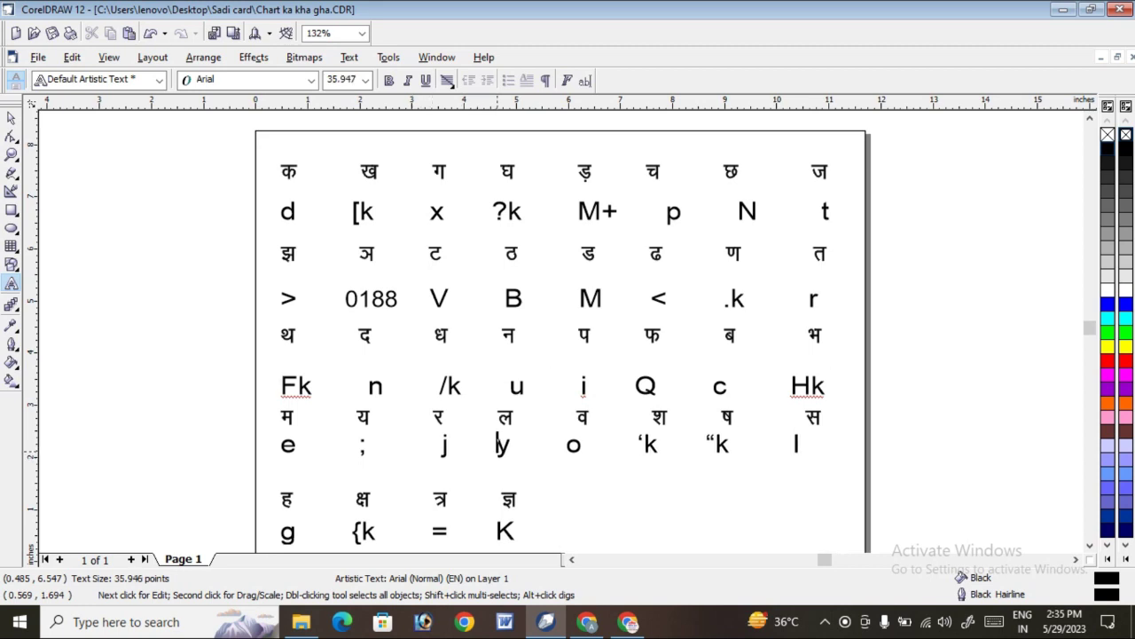
left_click(564, 442)
left_click(649, 441)
key("Escape")
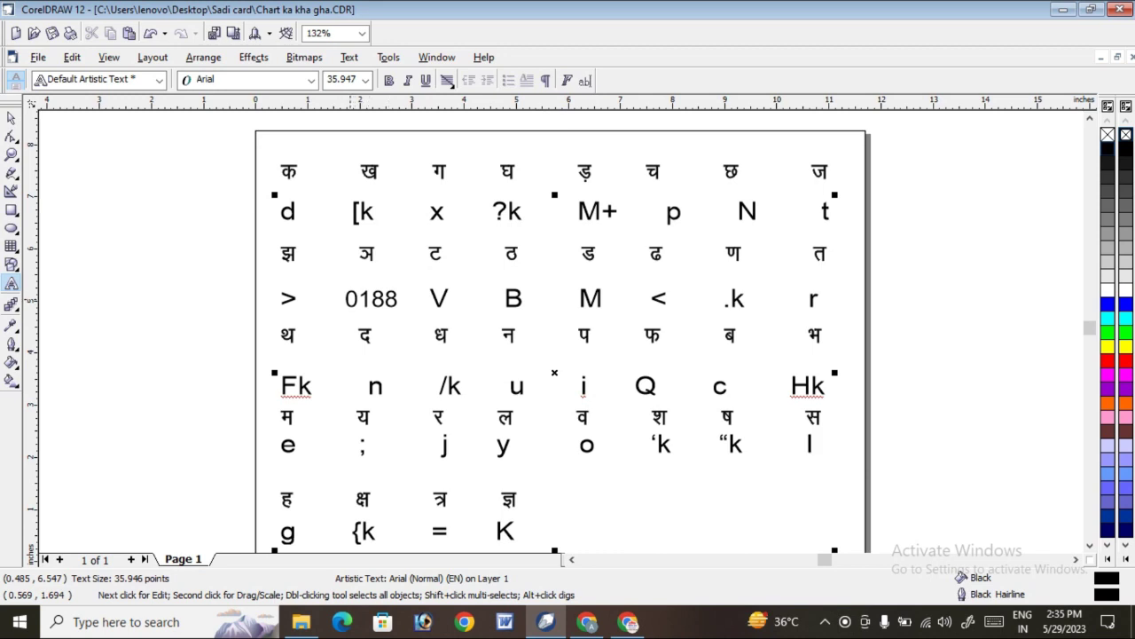
left_click(11, 118)
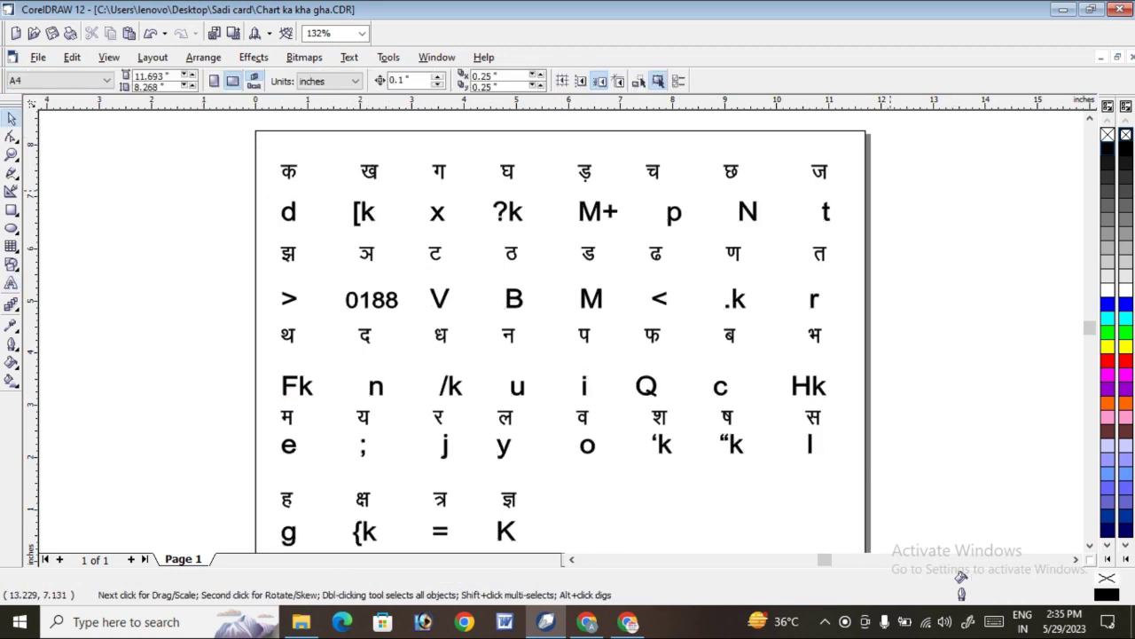
- Draw a rectangle about 11.8 by 7.6 inches around the whole chart, filled white and placed behind the text
left_click(11, 210)
left_click_drag(255, 150, 876, 524)
left_click_drag(877, 456, 870, 485)
left_click(1090, 118)
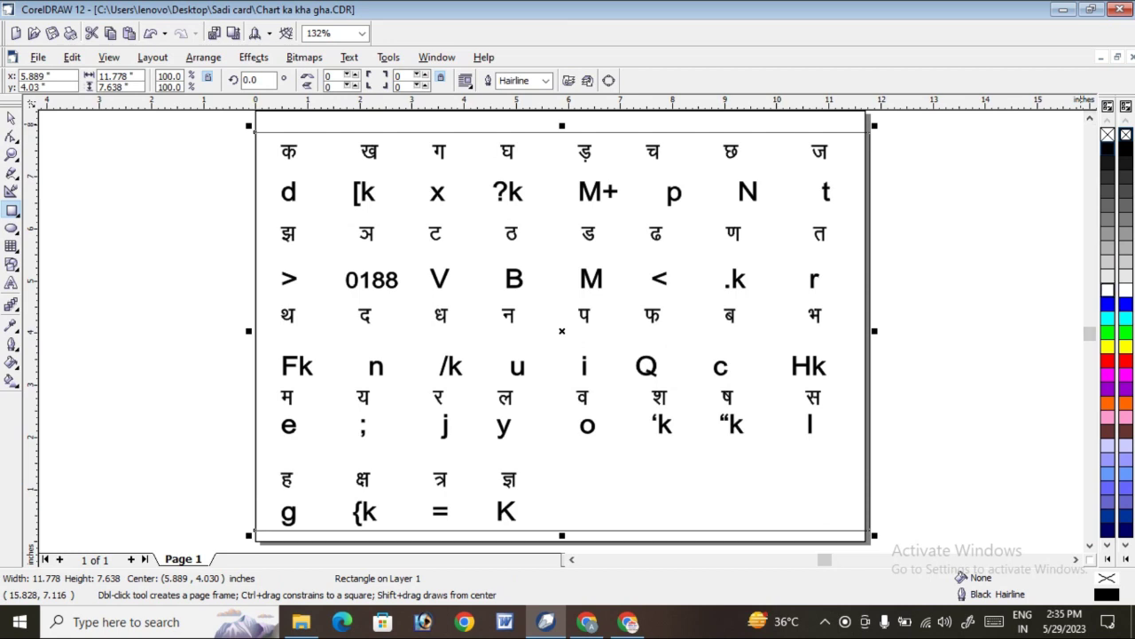
left_click(1108, 290)
key("shift+Page_Down")
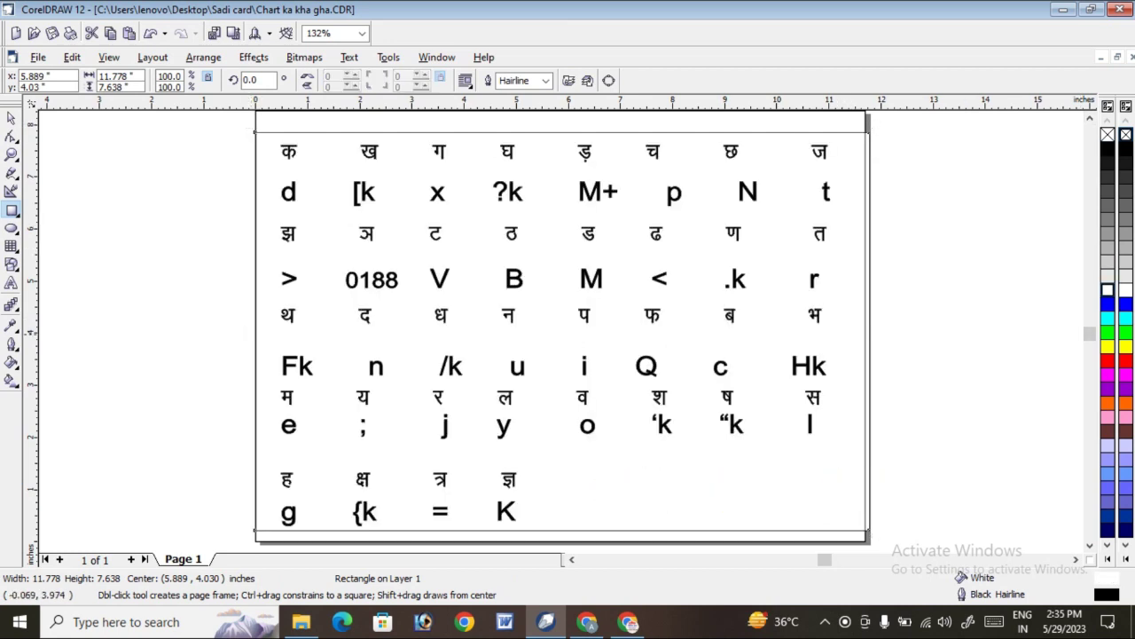
- Extend the rectangle past the page's left edge and raise its top edge, to about 12.64 by 7.78 inches
left_click_drag(255, 318, 210, 318)
left_click(1090, 118)
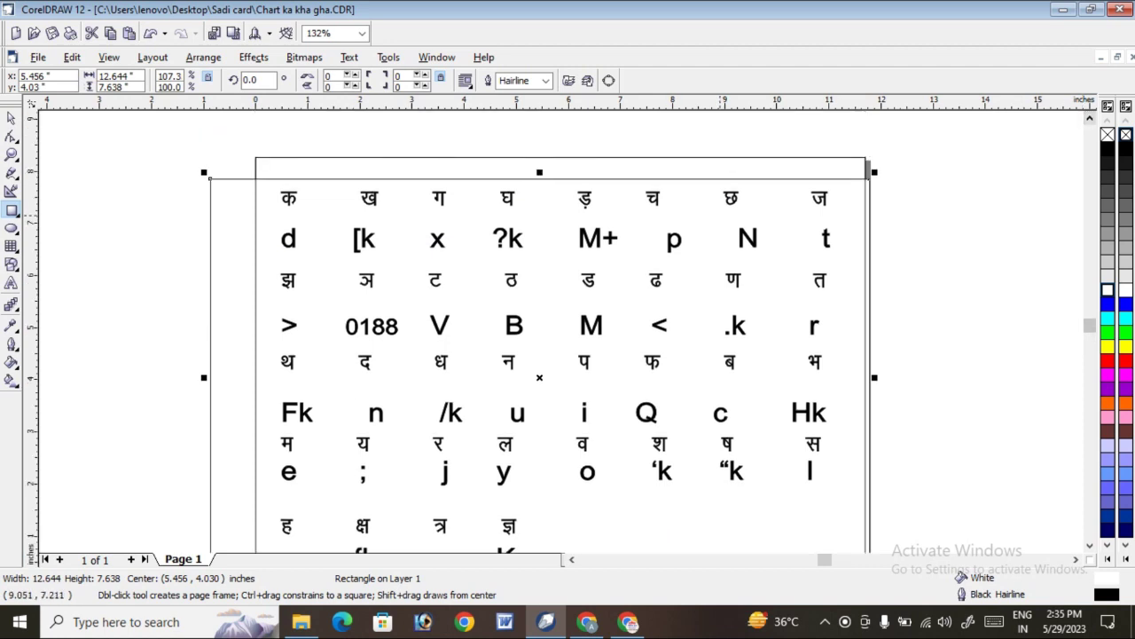
left_click_drag(545, 172, 539, 171)
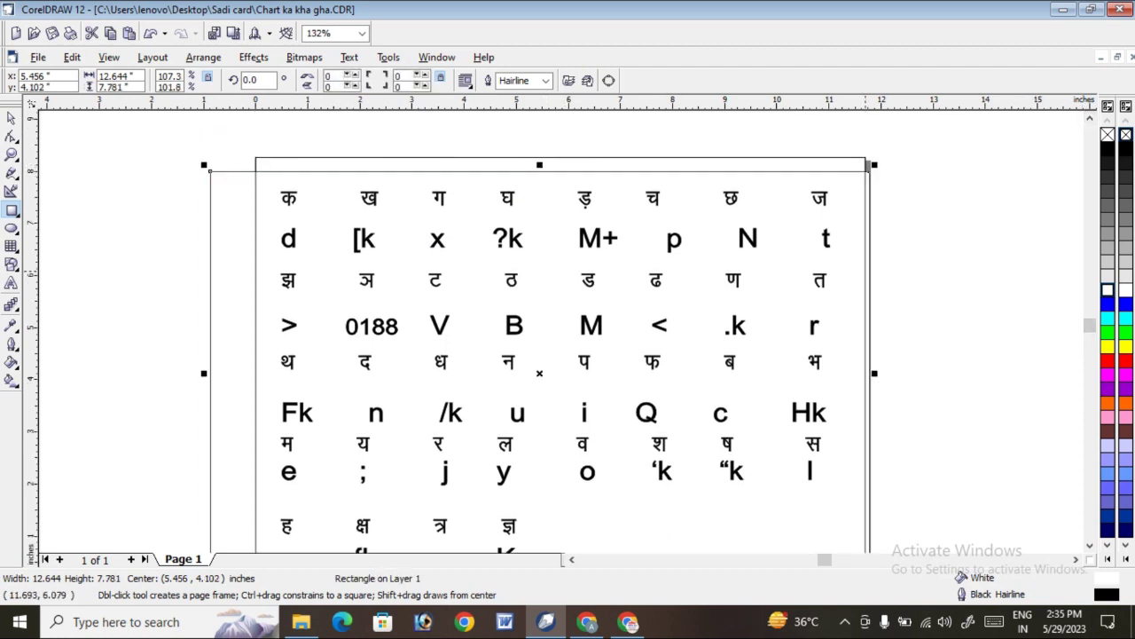
- Give the rectangle a 0.111 in outline set to sit behind the fill and scale with the image
key("F12")
left_click(472, 223)
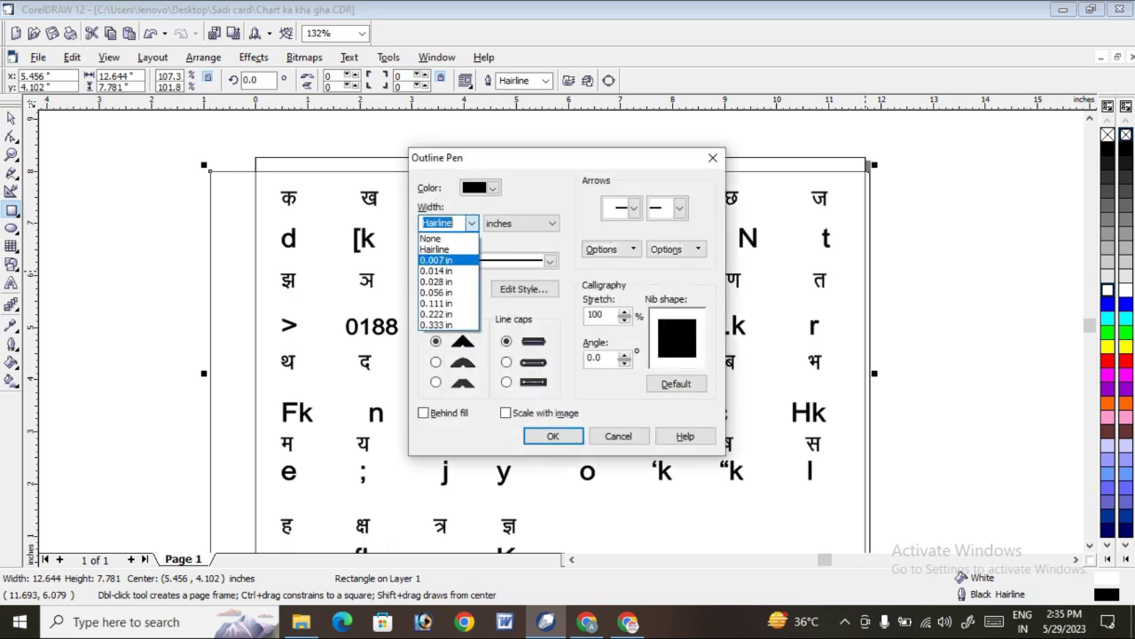
left_click(437, 303)
left_click(507, 413)
left_click(424, 414)
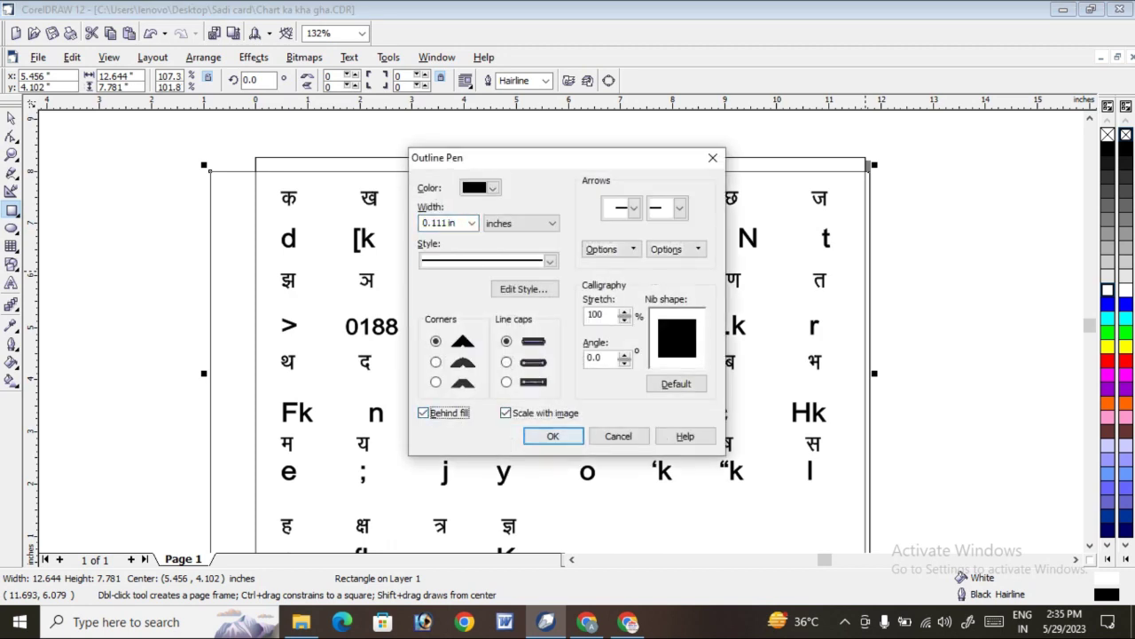
left_click(552, 436)
- Narrow the frame to about 11.51 inches, with its left side on the page edge and its right side just inside the page
left_click(11, 155)
scroll(425, 135, "up", 1)
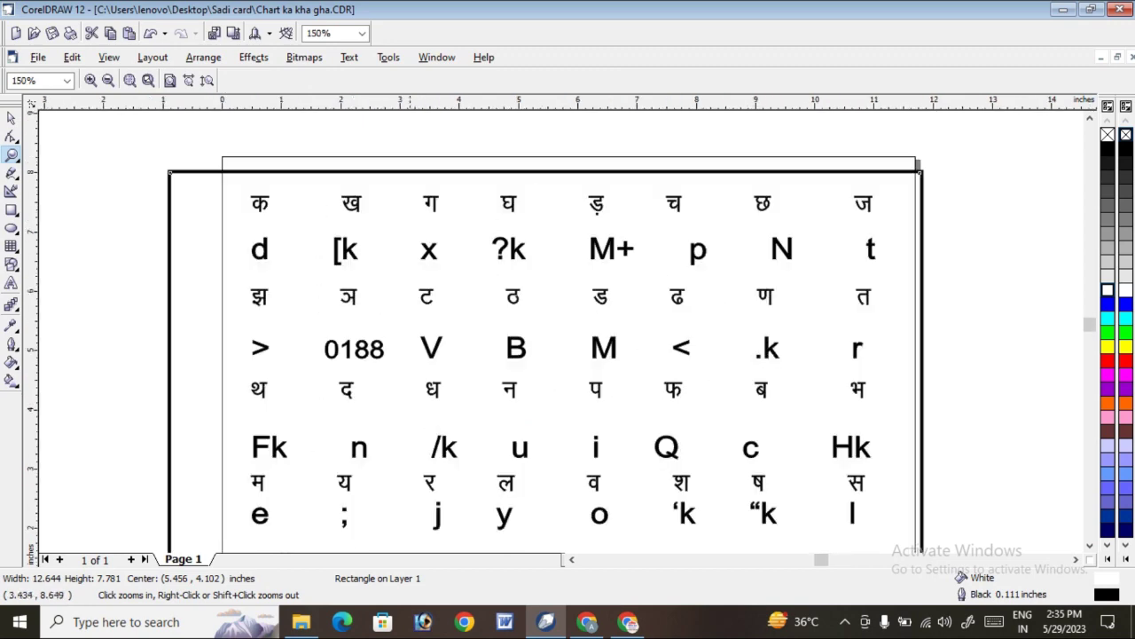
scroll(275, 170, "up", 1)
scroll(282, 167, "down", 2)
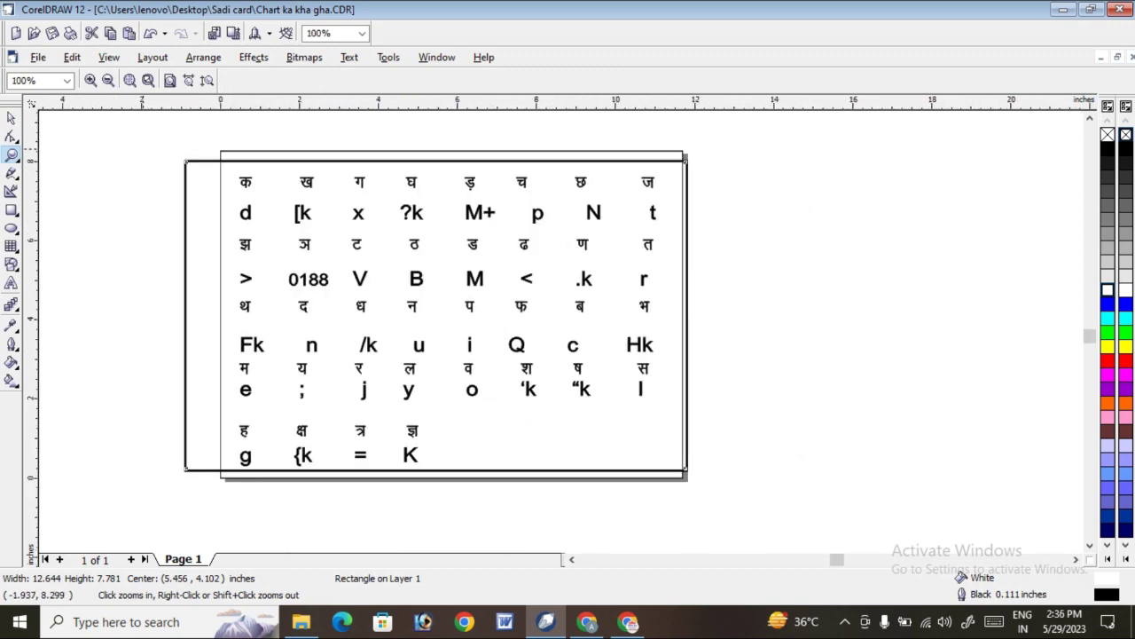
left_click_drag(145, 148, 794, 503)
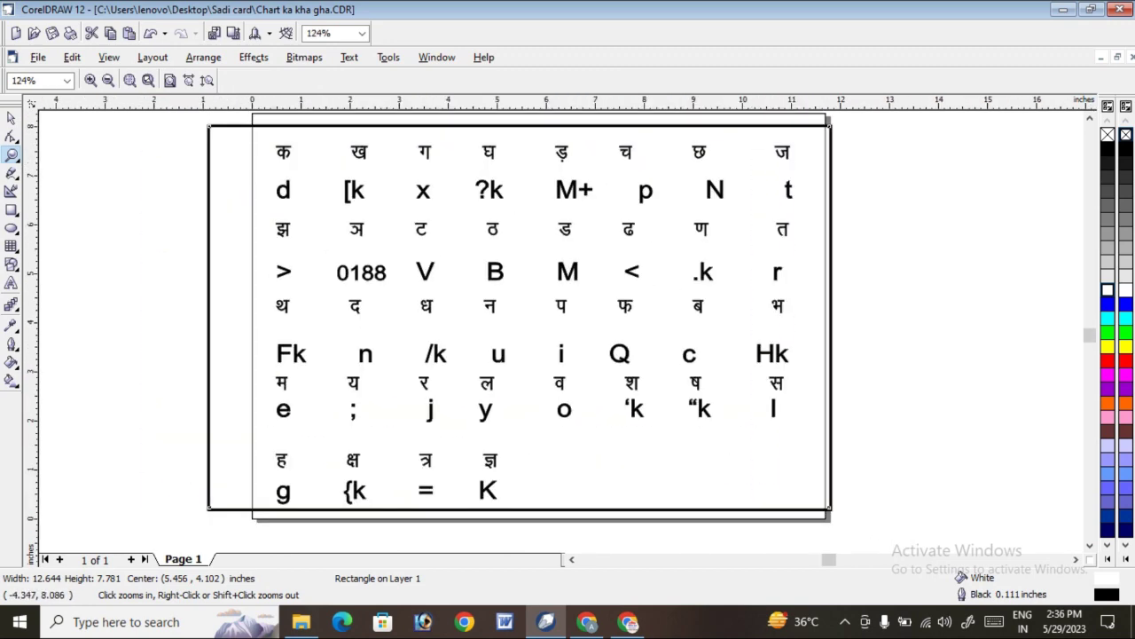
key("space")
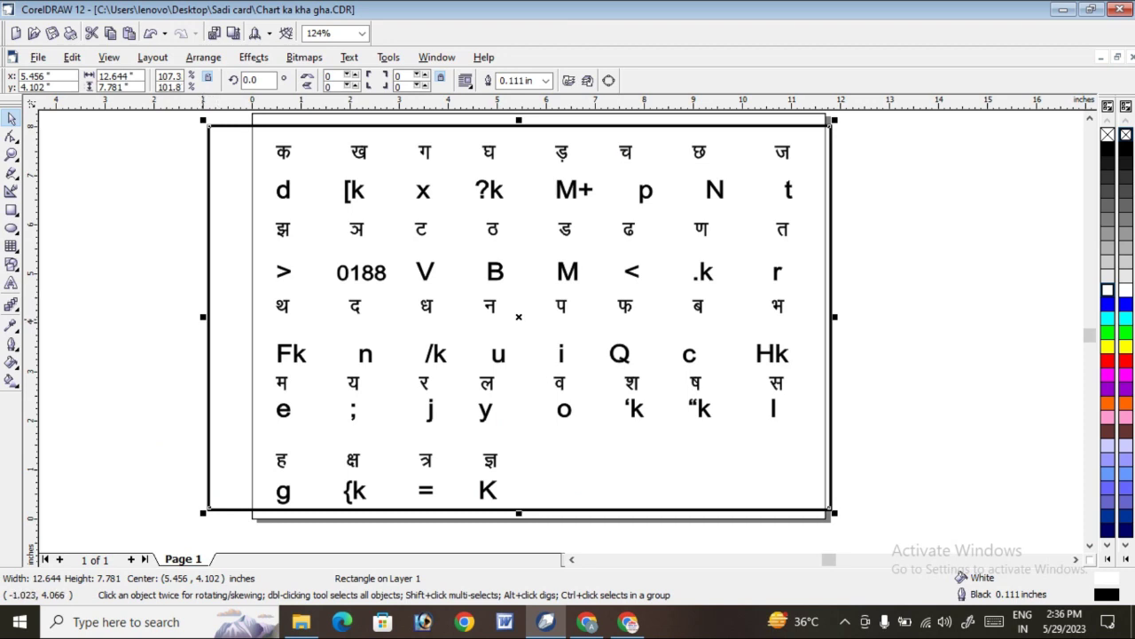
left_click_drag(202, 319, 253, 318)
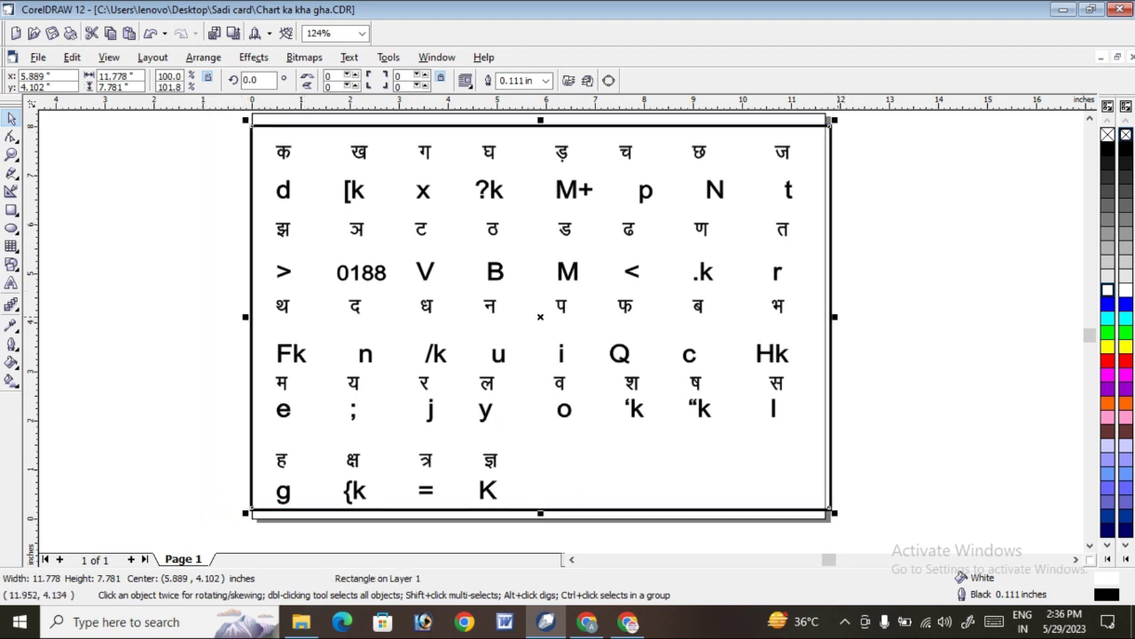
left_click_drag(839, 314, 817, 320)
key("Escape")
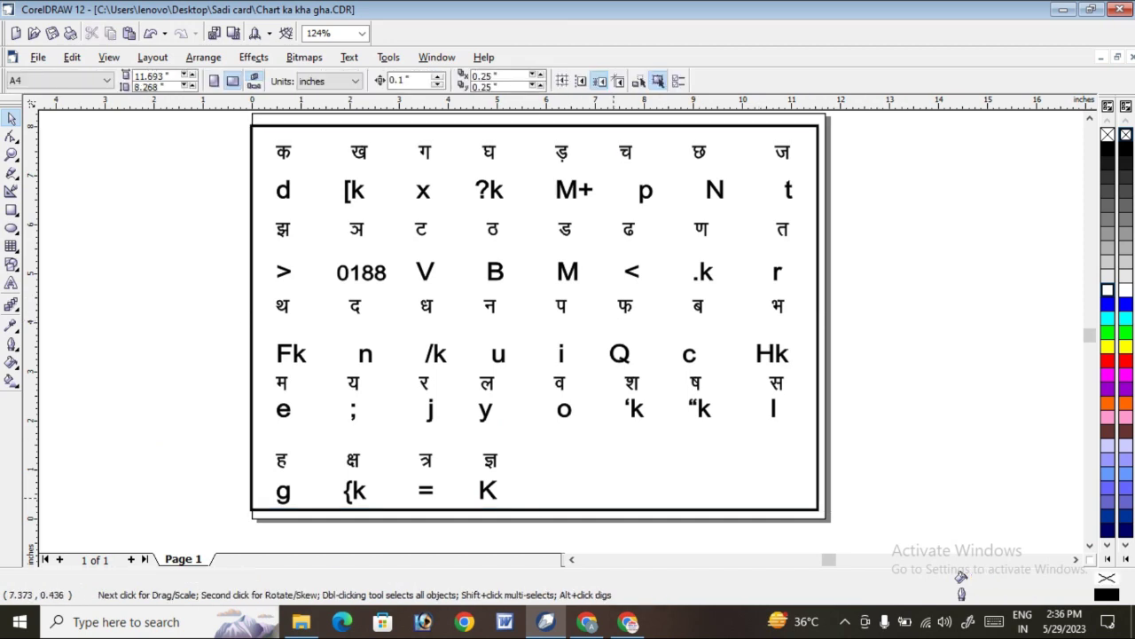
- Try a shorter version of the frame ending just above the ह row, and undo it
left_click(616, 508)
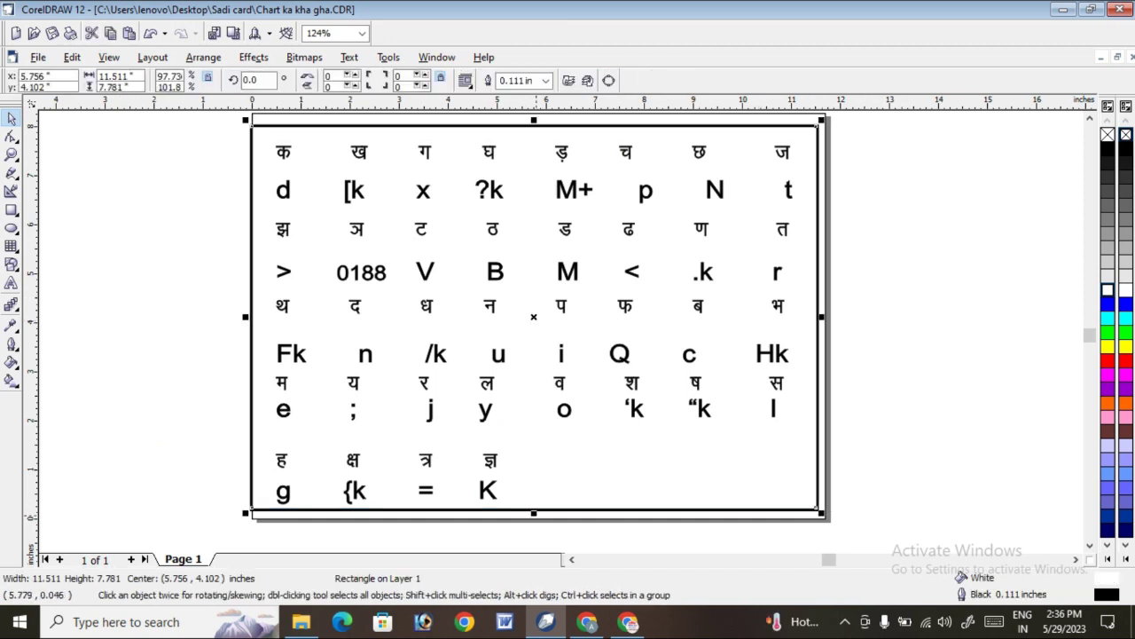
left_click_drag(533, 513, 533, 437)
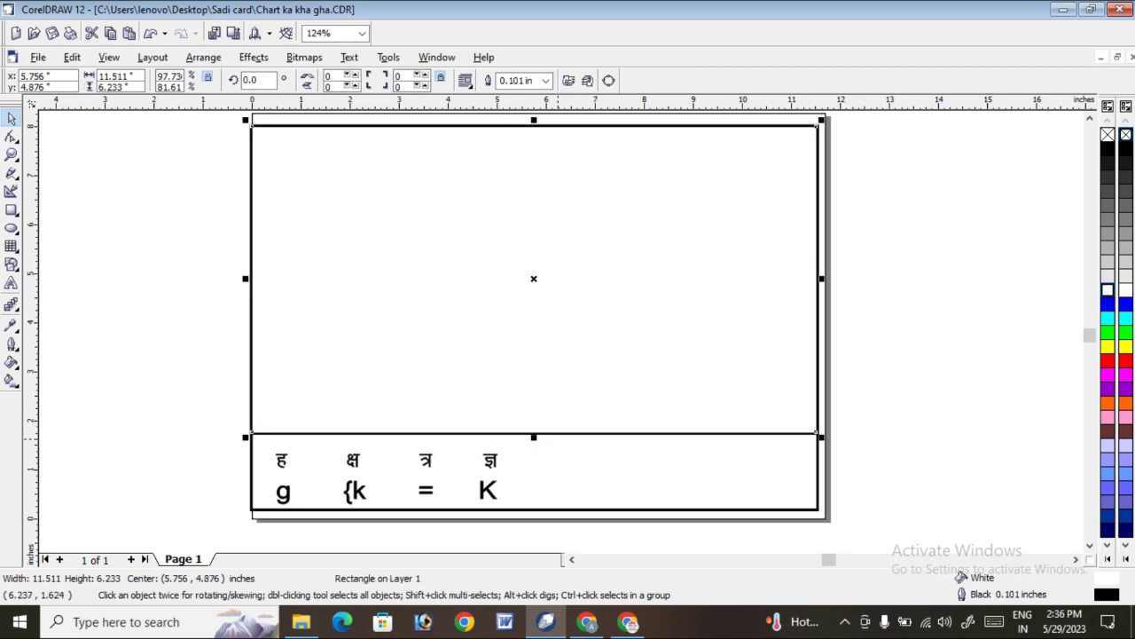
key("ctrl+z")
key("Escape")
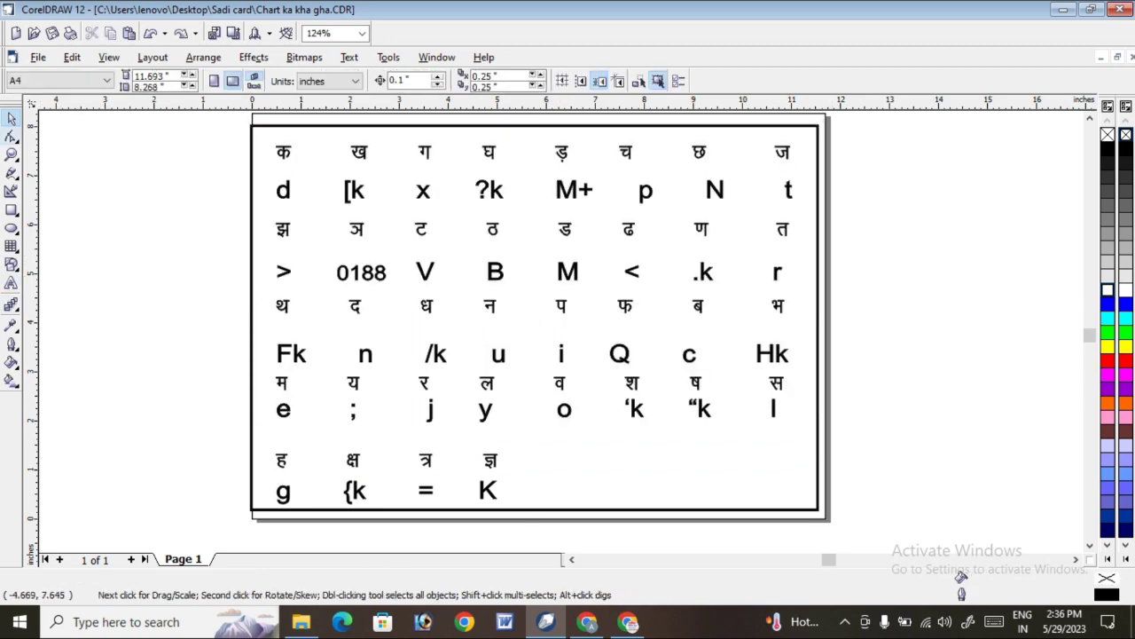
- Draw a straight horizontal line about 11.51 inches long across the frame between the e row and the ह row
left_click(11, 173)
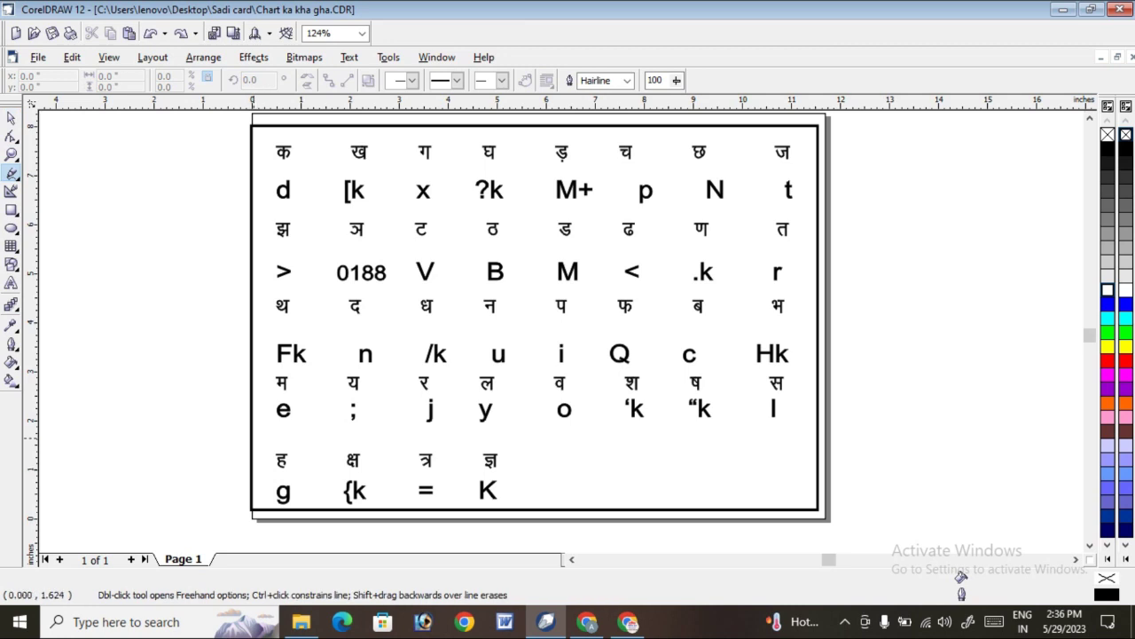
left_click(254, 434)
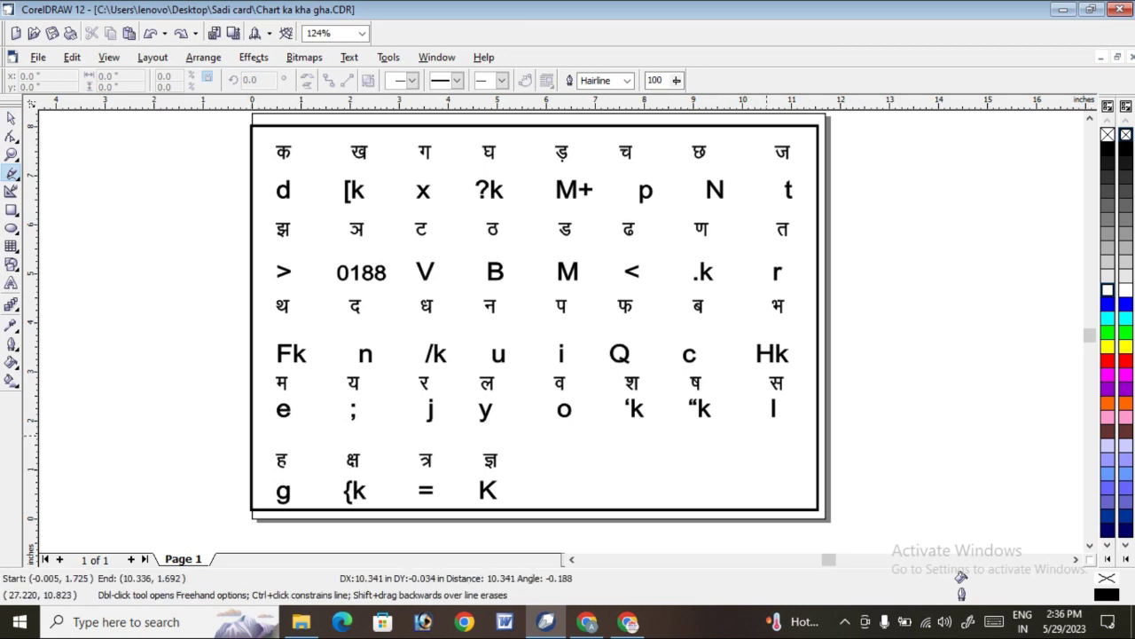
left_click(816, 434)
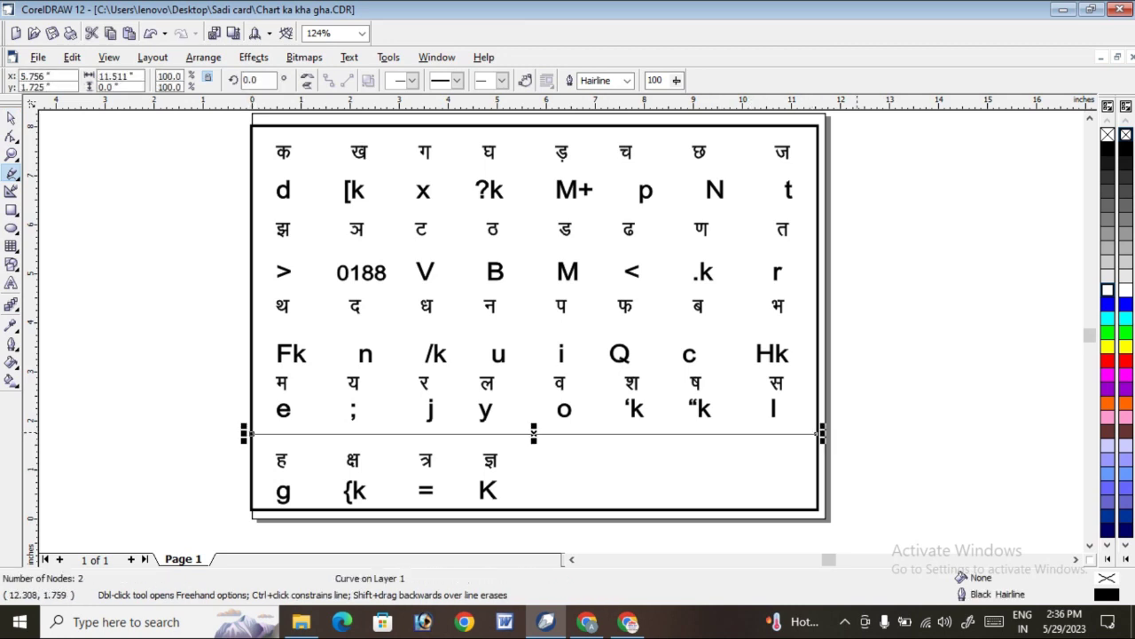
- Give the line a 0.056 in outline with the behind fill and scale with image options
key("F12")
left_click(471, 223)
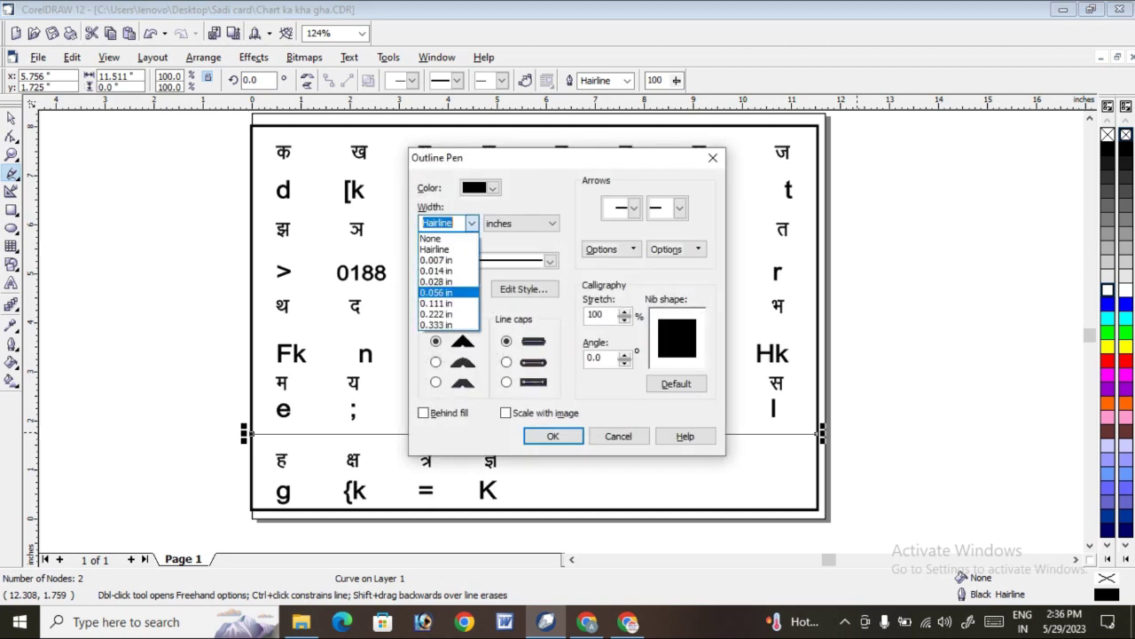
left_click(442, 292)
left_click(507, 413)
left_click(424, 414)
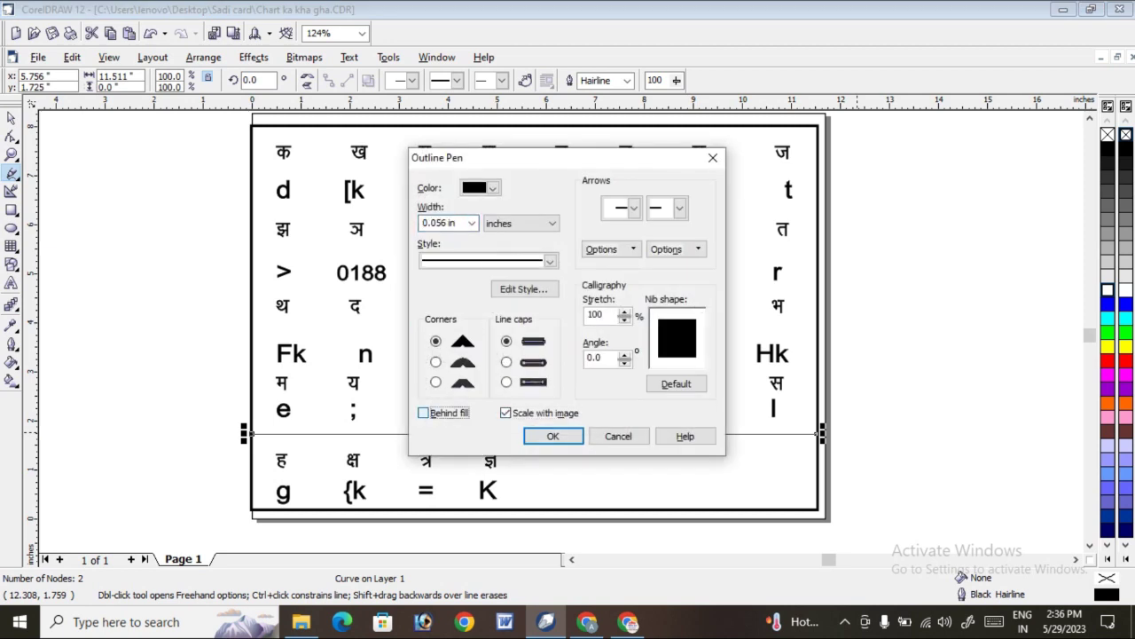
left_click(553, 436)
- Nudge the divider line slightly down so it sits between the e row and the ह row
key("space")
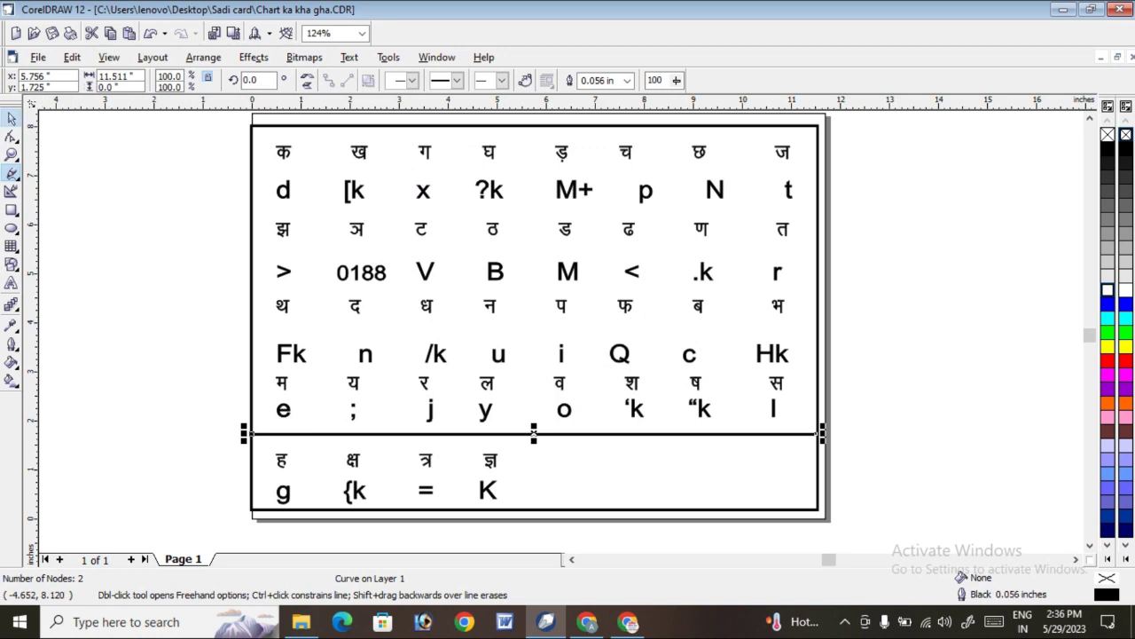
key("Down")
key("Down")
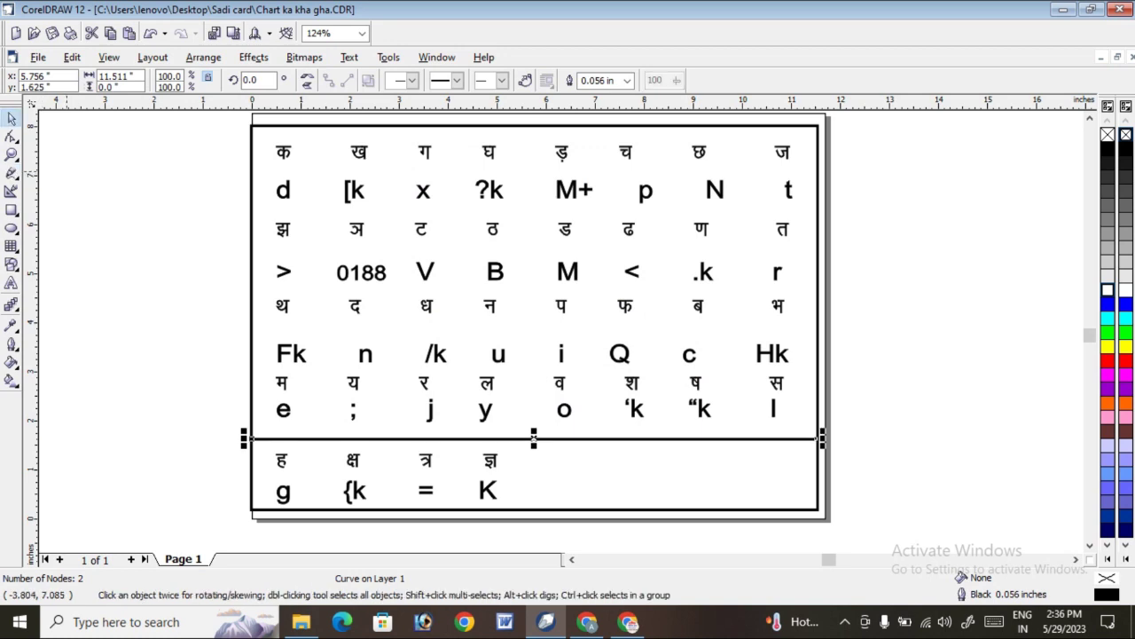
key("Up")
- Place copies of the divider line above the म, थ and झ rows, spanning the full width of the frame
left_click_drag(534, 436, 534, 367)
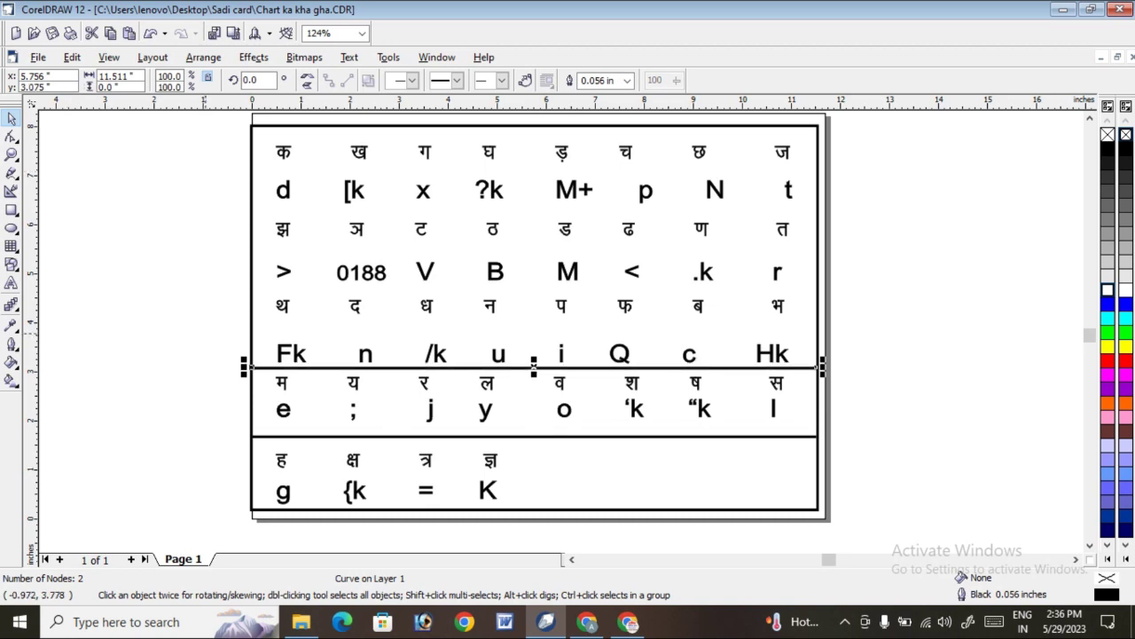
key("KP_Add")
key("Up")
key("Up")
key("Up")
key("Up")
key("Up")
key("Up")
key("Up")
left_click_drag(534, 333, 534, 211)
left_click(892, 315)
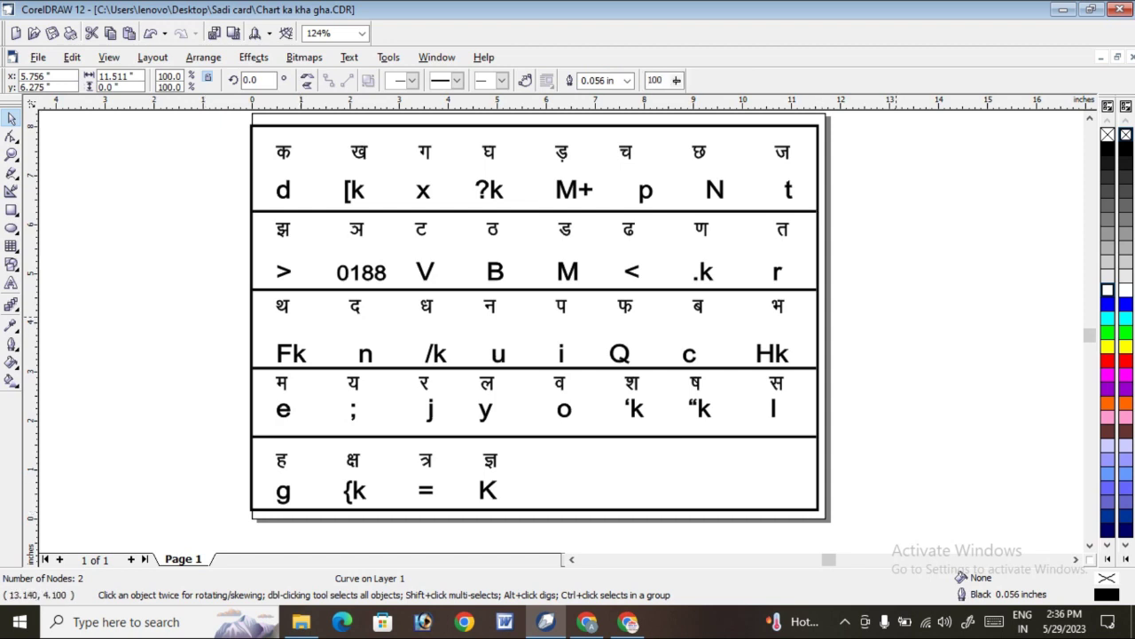
- Remove the blank line above the Fk row and the leading space before Fk in the Arial text
double_click(276, 345)
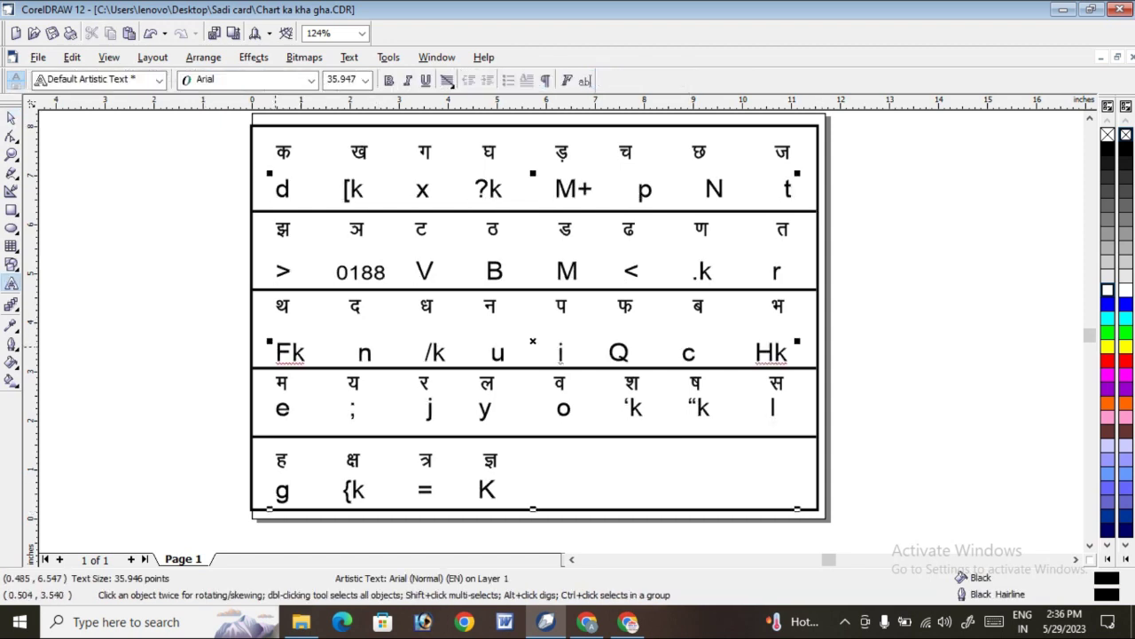
key("BackSpace")
key("BackSpace")
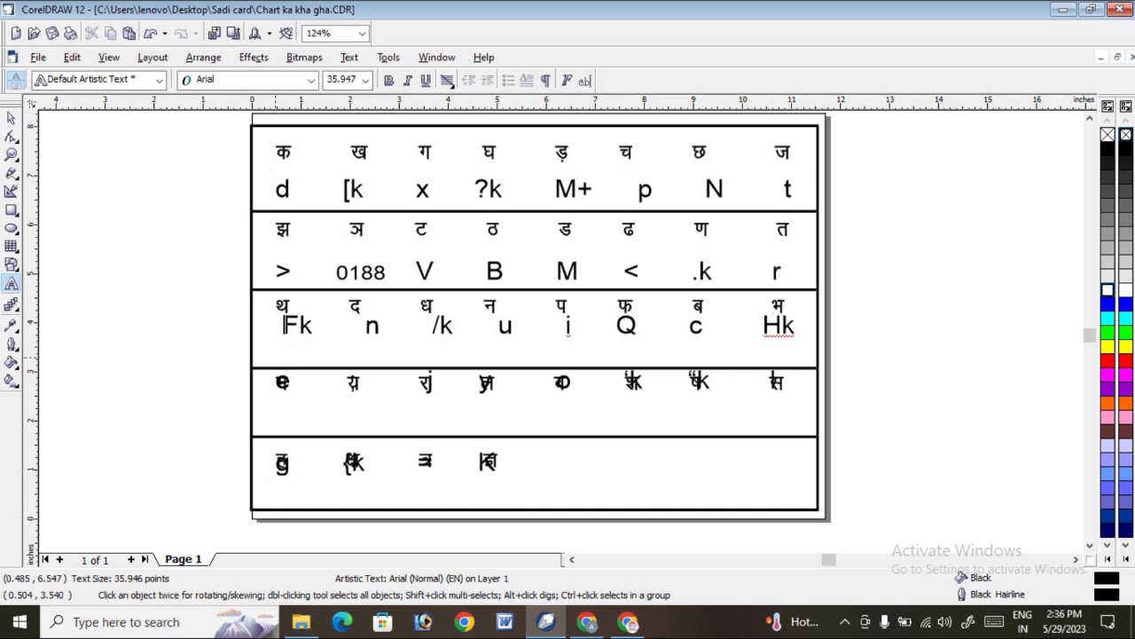
key("BackSpace")
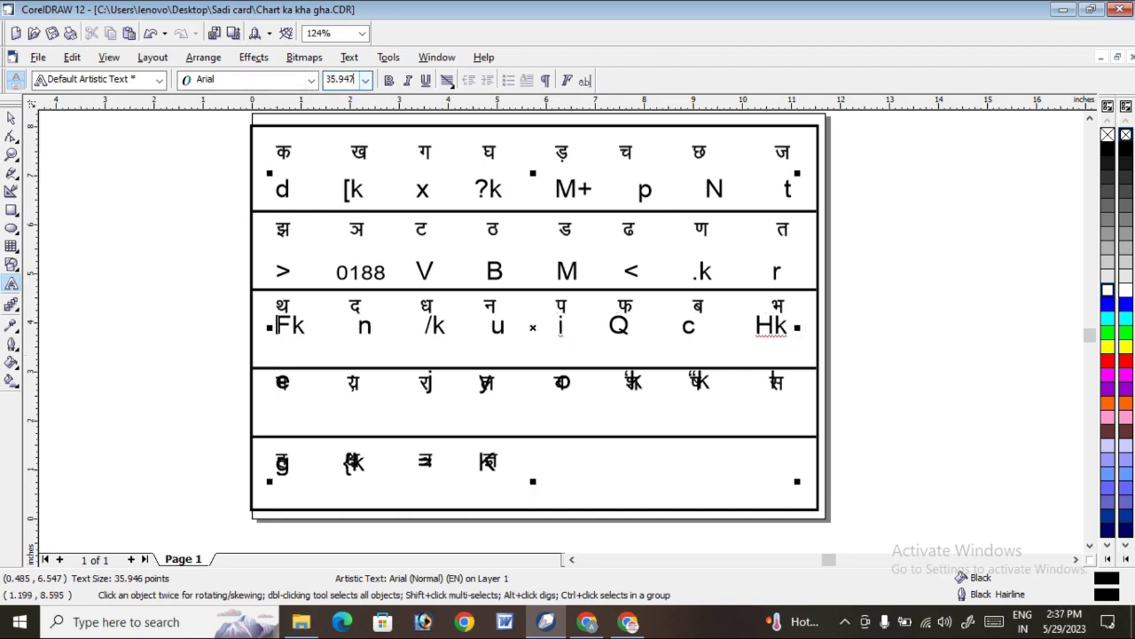
left_click(364, 79)
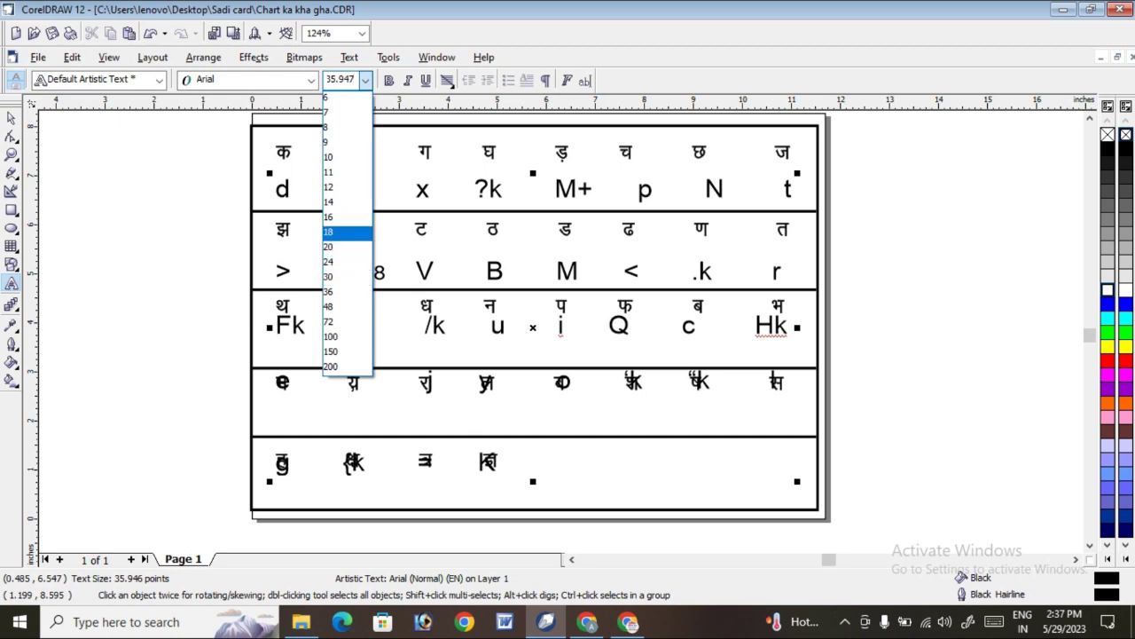
left_click(337, 261)
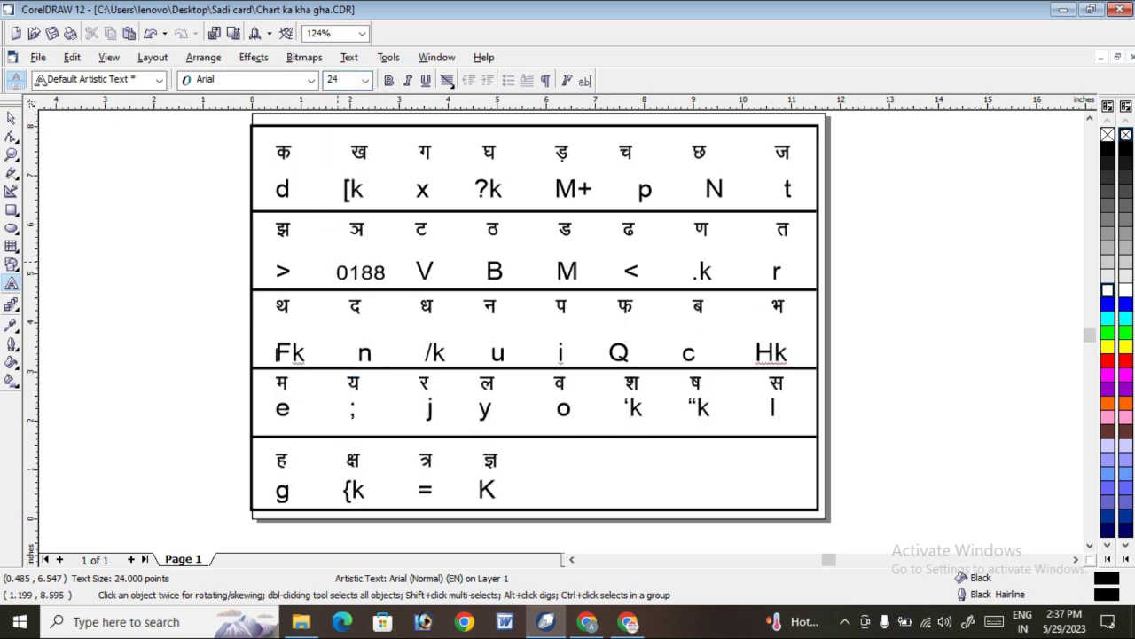
key("BackSpace")
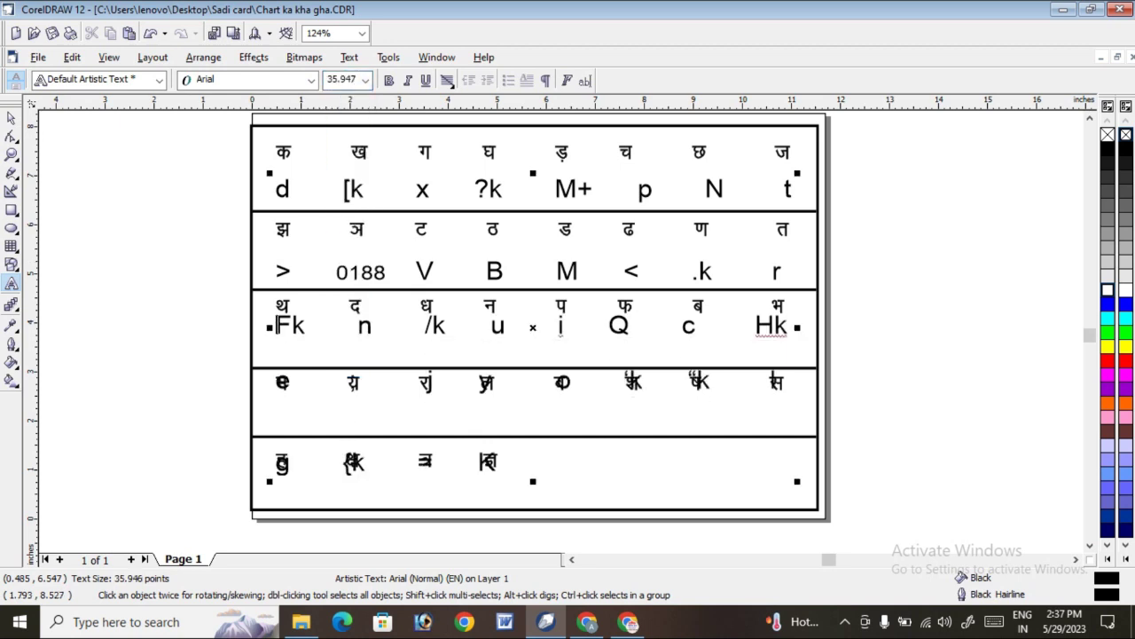
key("Escape")
left_click(278, 297)
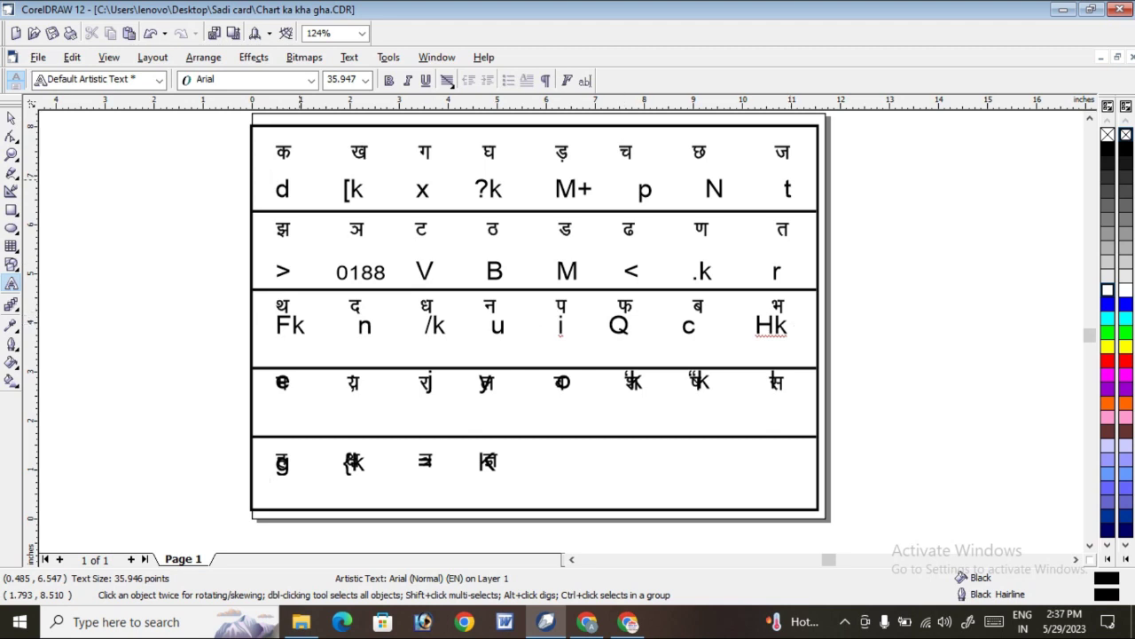
- Insert a 14 pt blank line above the Fk row in the Arial text
left_click(364, 79)
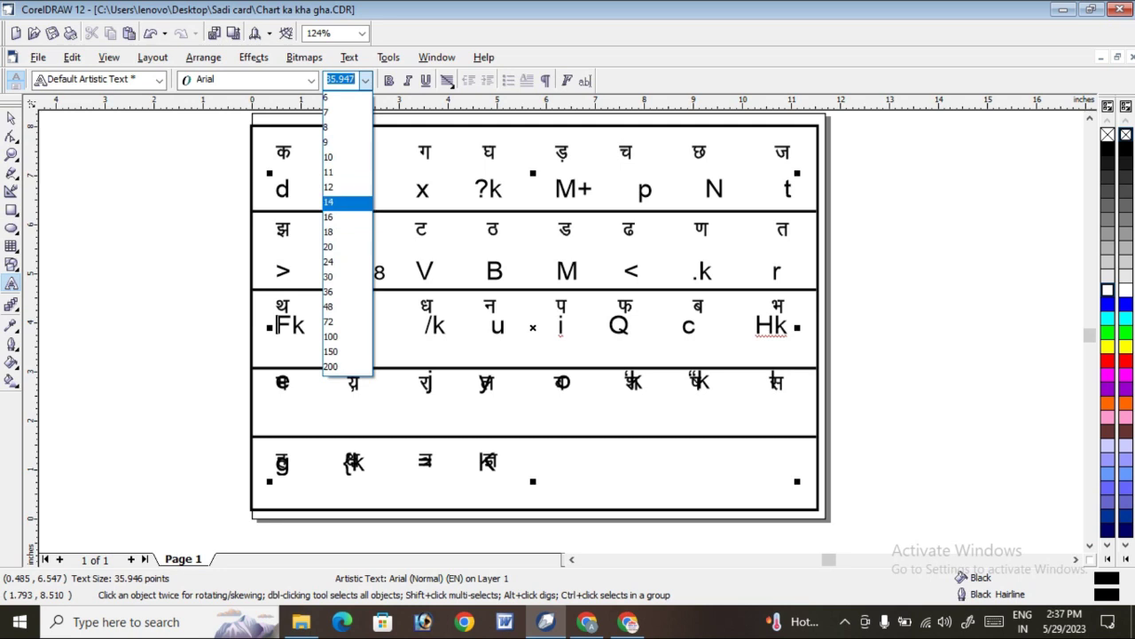
left_click(341, 202)
key("Return")
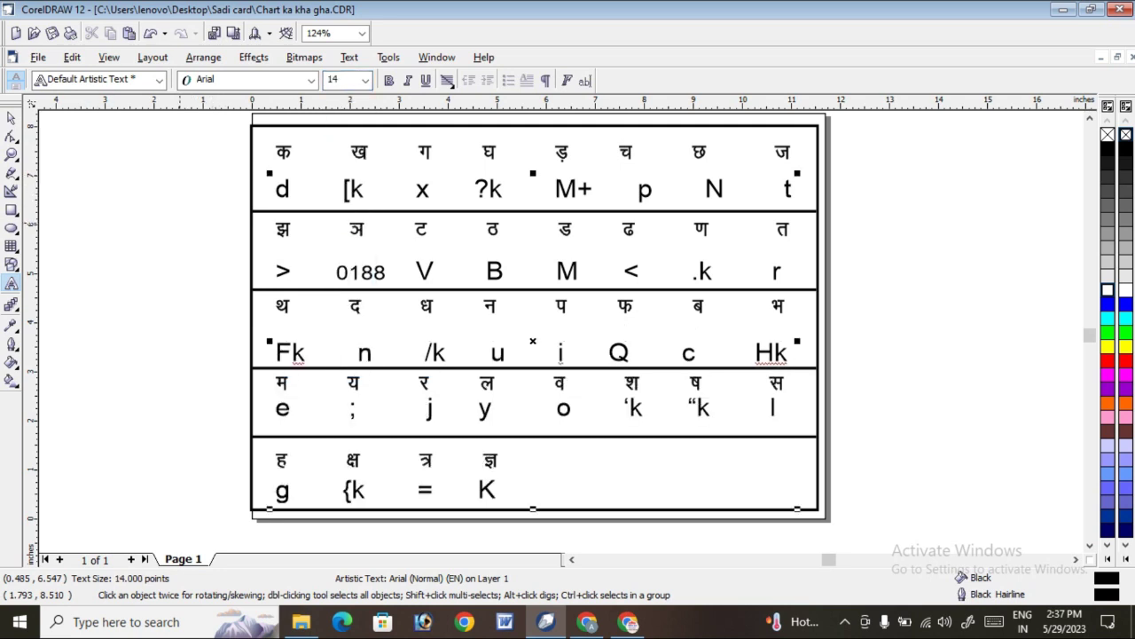
- Move all the characters of the Fk row up with the Shape tool so they sit just beneath the थ row letters
left_click(12, 136)
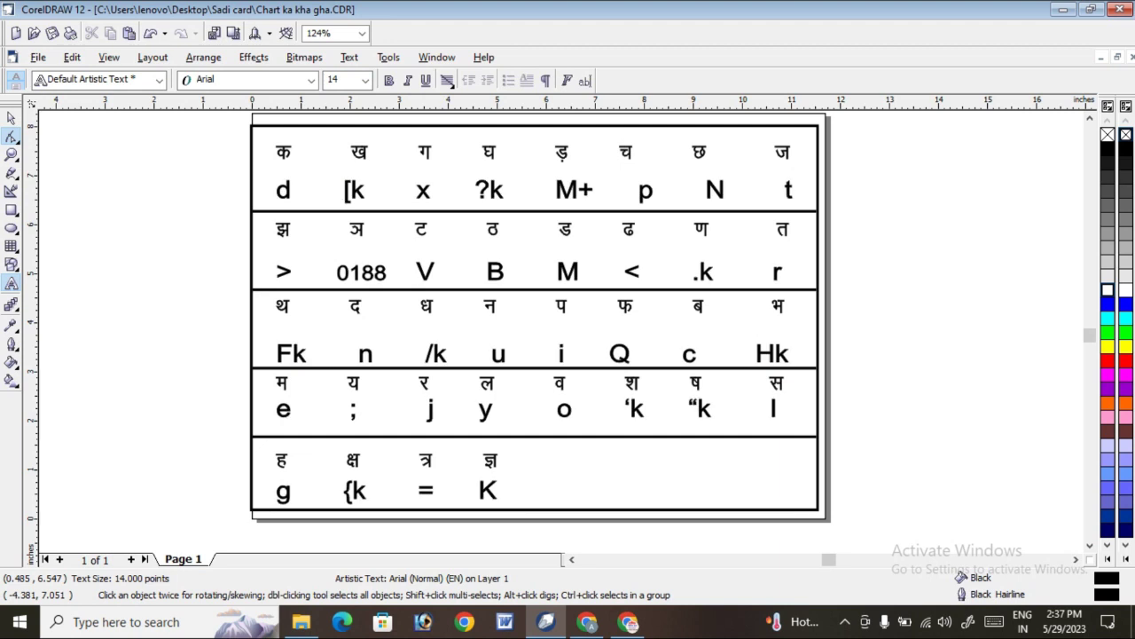
left_click(12, 136)
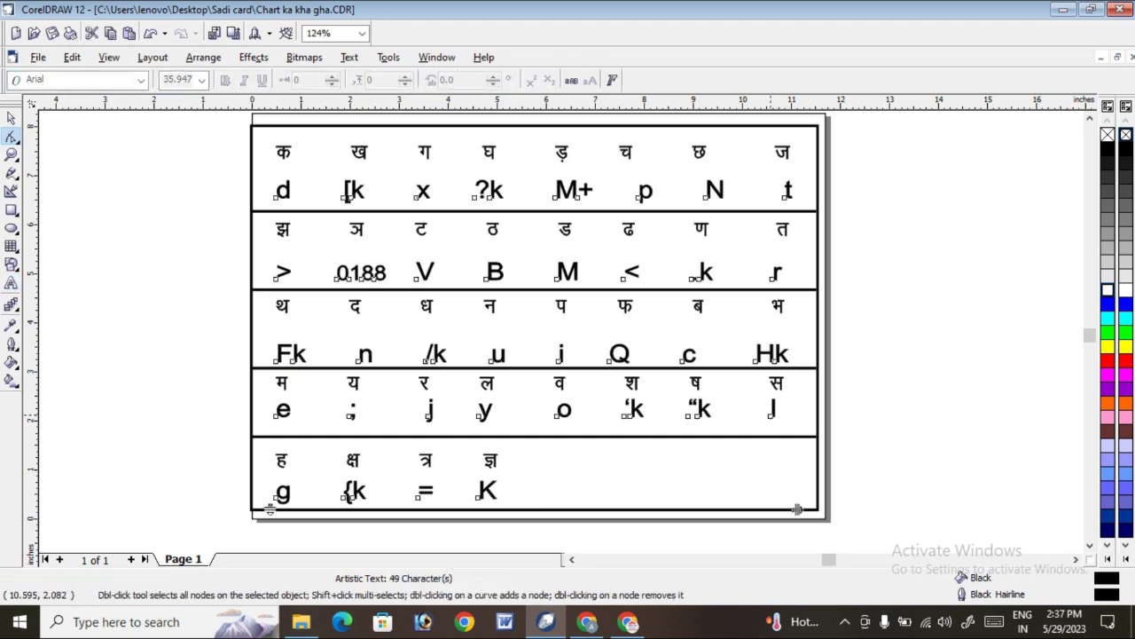
left_click_drag(229, 353, 775, 342)
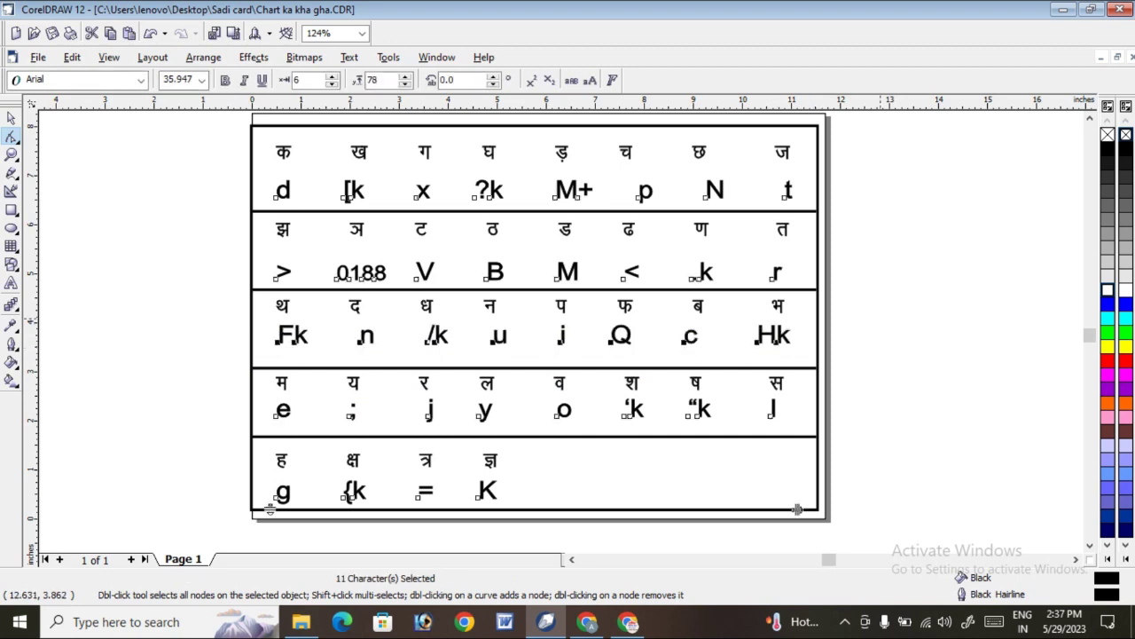
left_click(798, 510)
key("space")
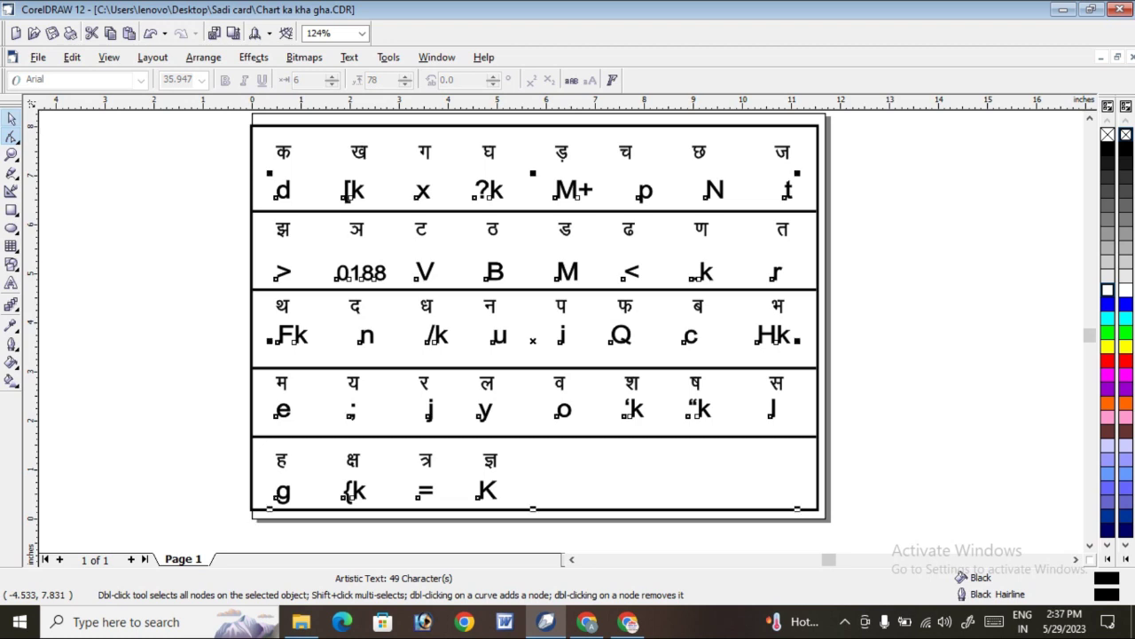
- Nudge the divider line between the Fk row and the म row slightly up, then deselect it
left_click(621, 369)
key("Up")
key("Up")
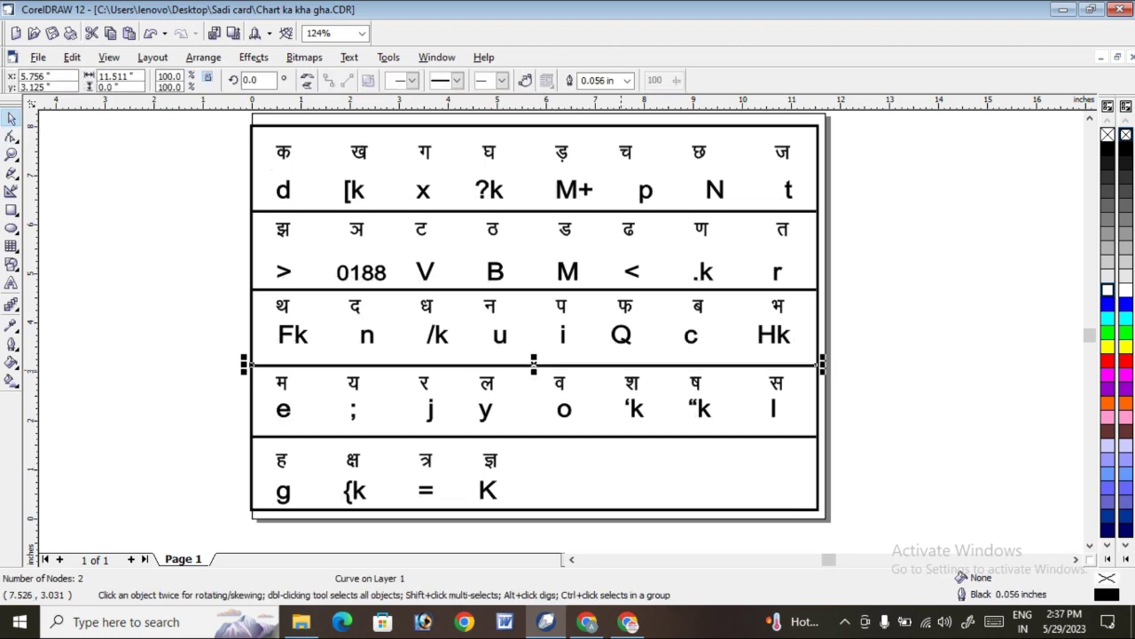
key("Up")
key("Escape")
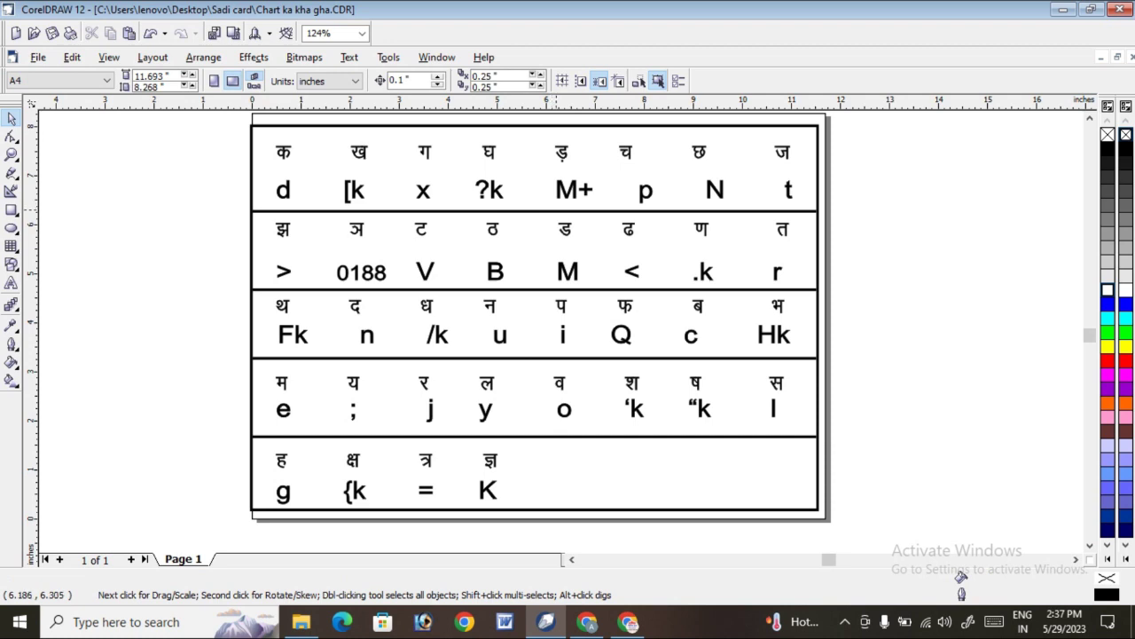
- Make a copy of the divider below the first row, rotated 90 degrees, and place it between the क and ख columns
left_click(555, 212)
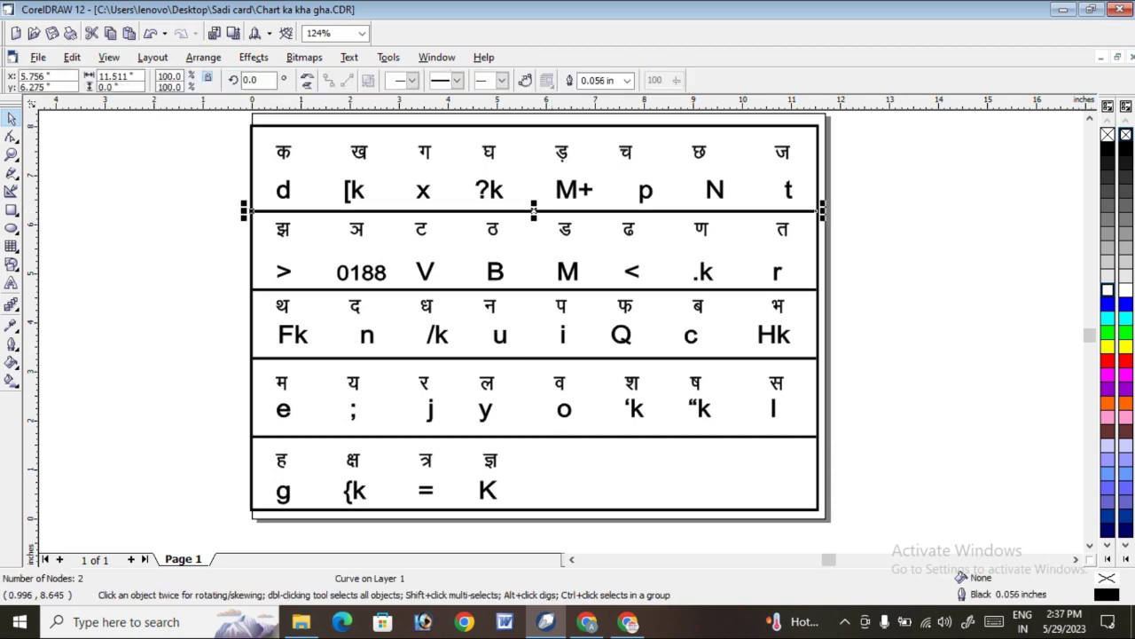
type("90")
key("Return")
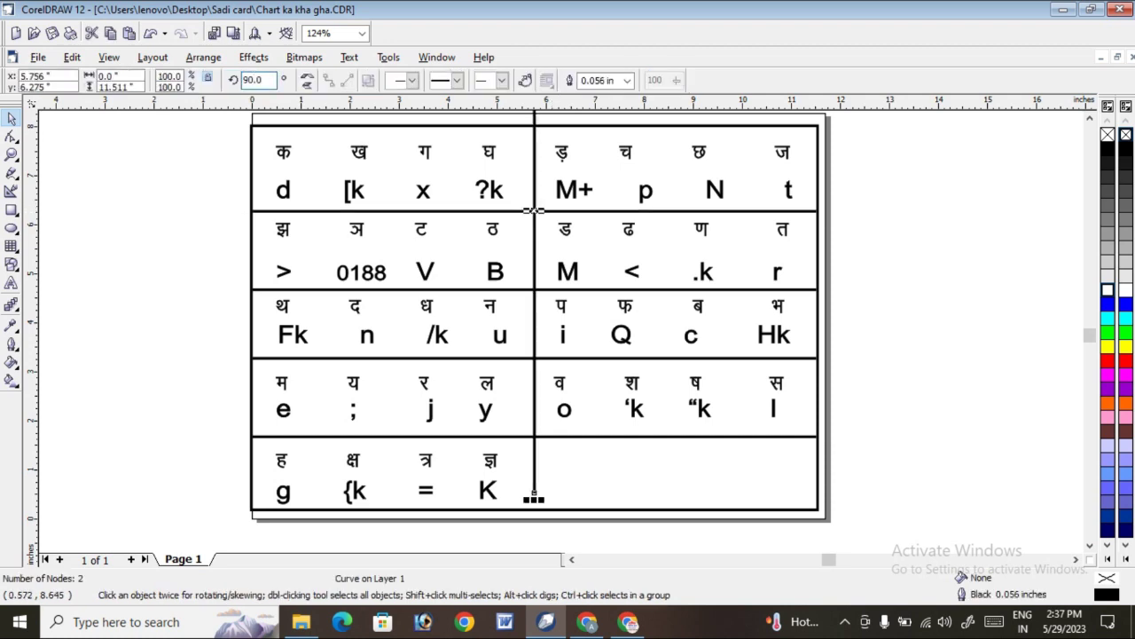
left_click_drag(537, 209, 314, 436)
left_click_drag(313, 255, 322, 255)
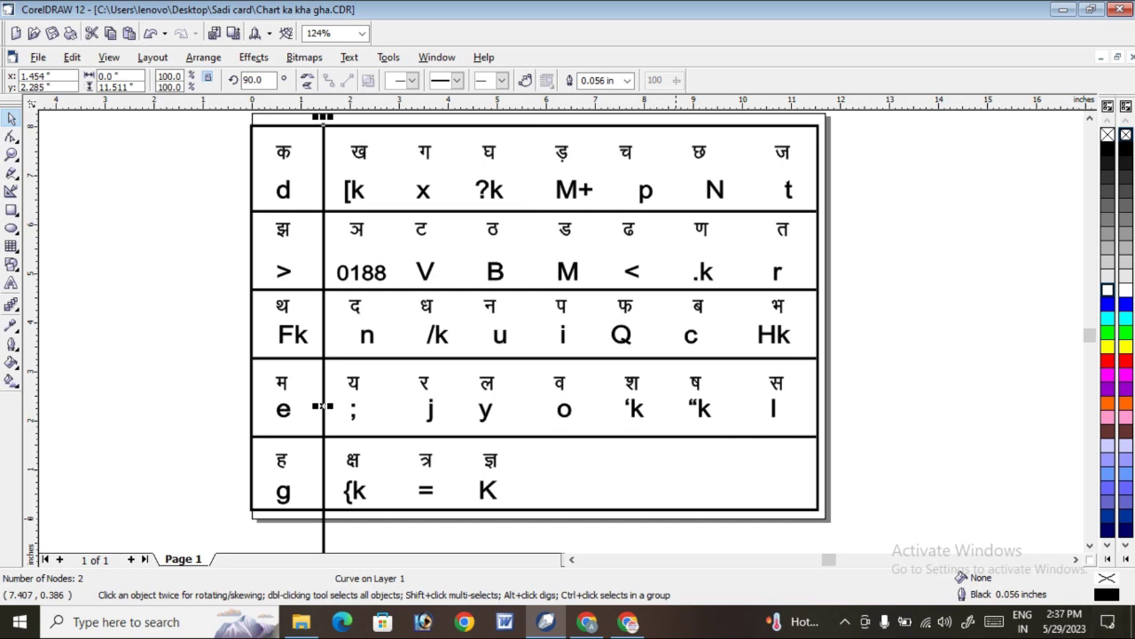
- Shorten the vertical line to about 7.83 in, ending at the frame's lower edge, and nudge it left to x 1.304 in
scroll(323, 406, "down", 5)
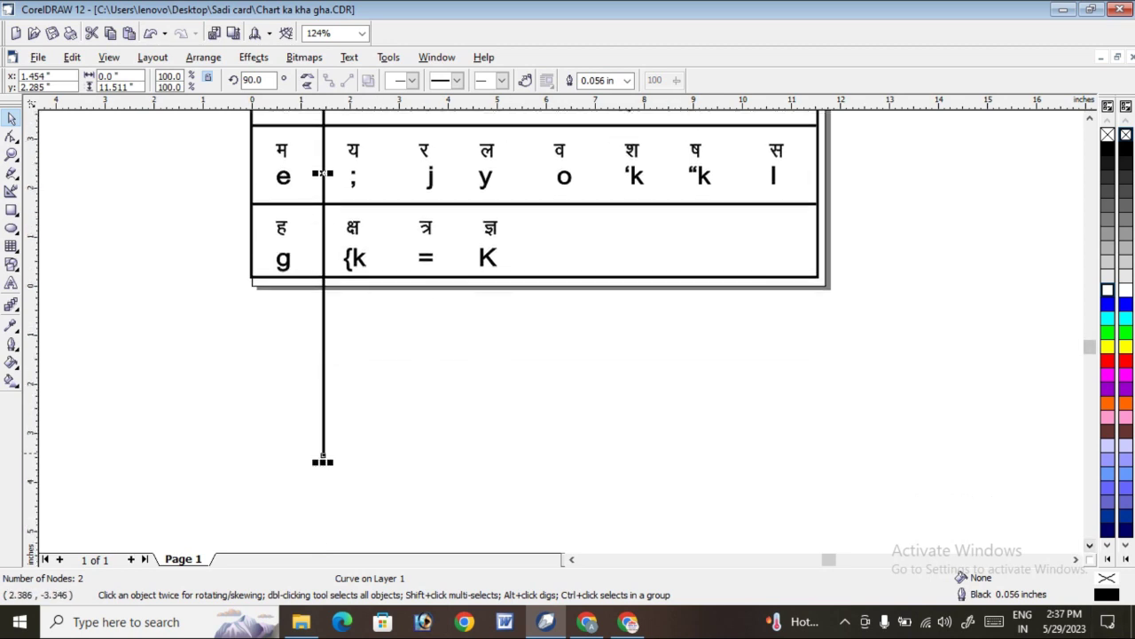
left_click_drag(322, 461, 323, 278)
left_click(1090, 118)
left_click(1090, 118)
left_click(1090, 118)
left_click(1091, 118)
left_click(1091, 118)
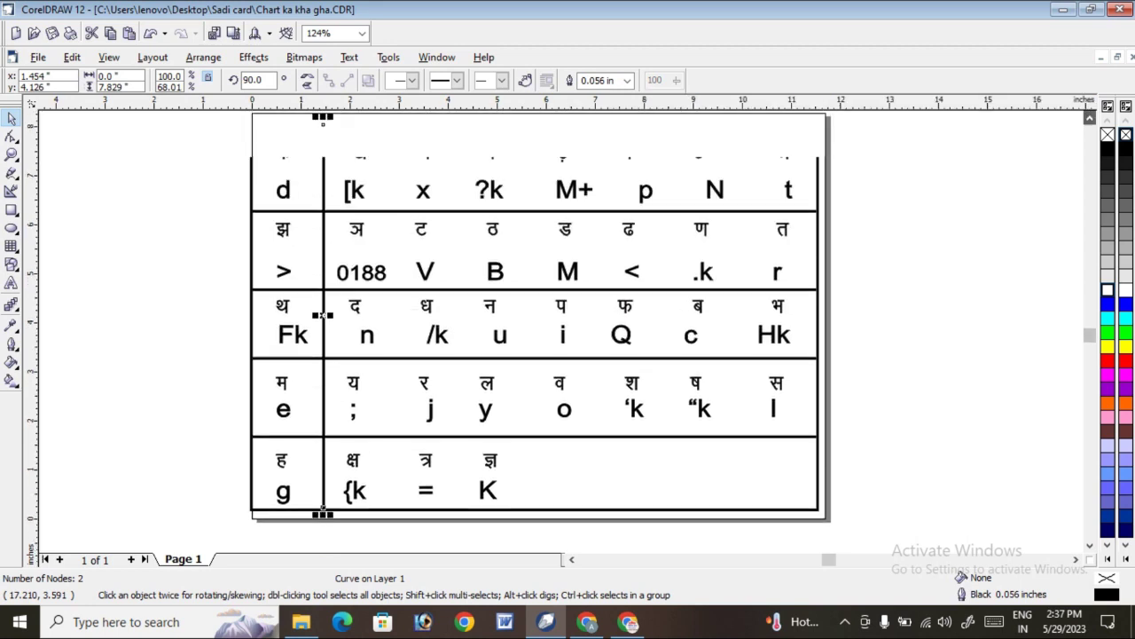
left_click(1091, 118)
left_click(1090, 118)
scroll(737, 191, "down", 1)
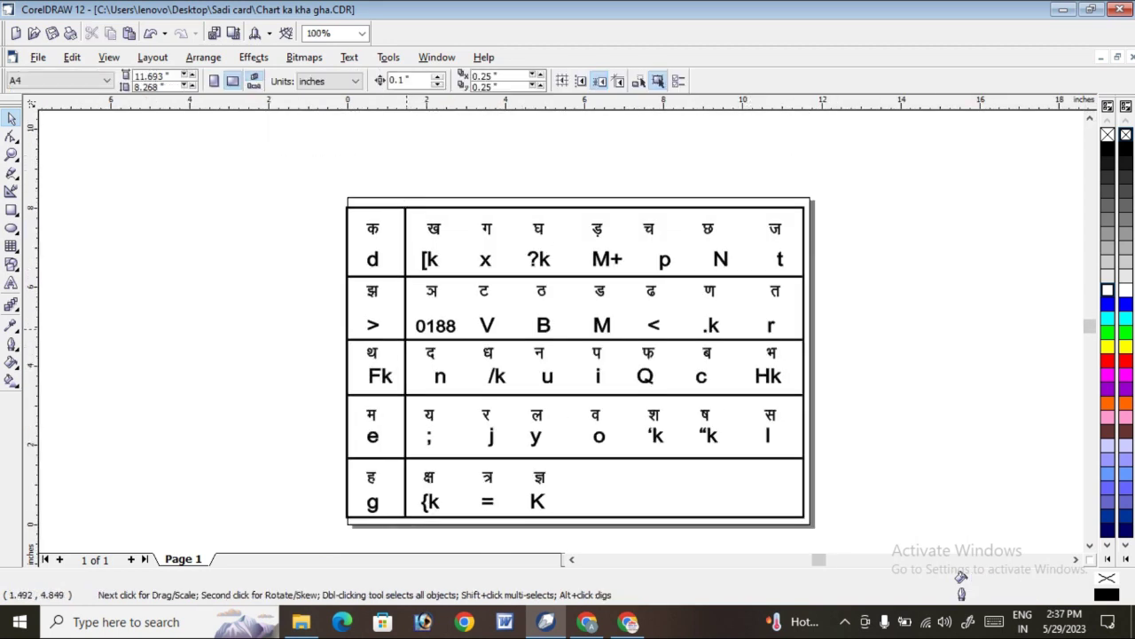
key("Left")
key("Left")
key("Left")
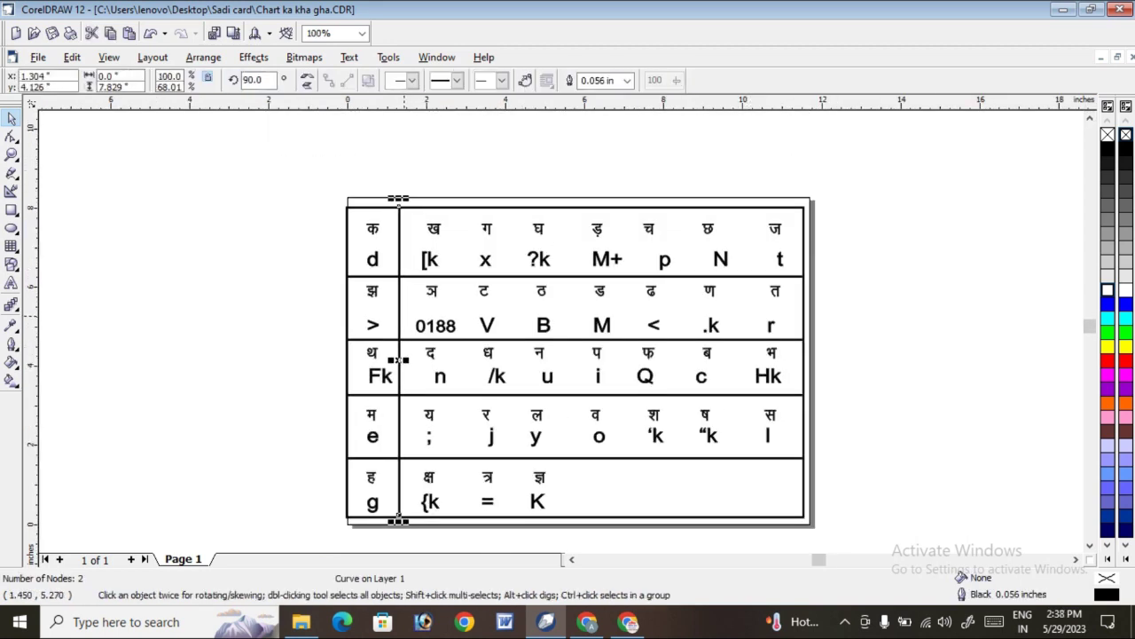
- Place a copy of the vertical divider between the ख and ग columns at x 2.954 in
key("Right")
key("Right")
key("Right")
key("Right")
key("Right")
key("Right")
key("Right")
key("Right")
key("Right")
key("Right")
key("Right")
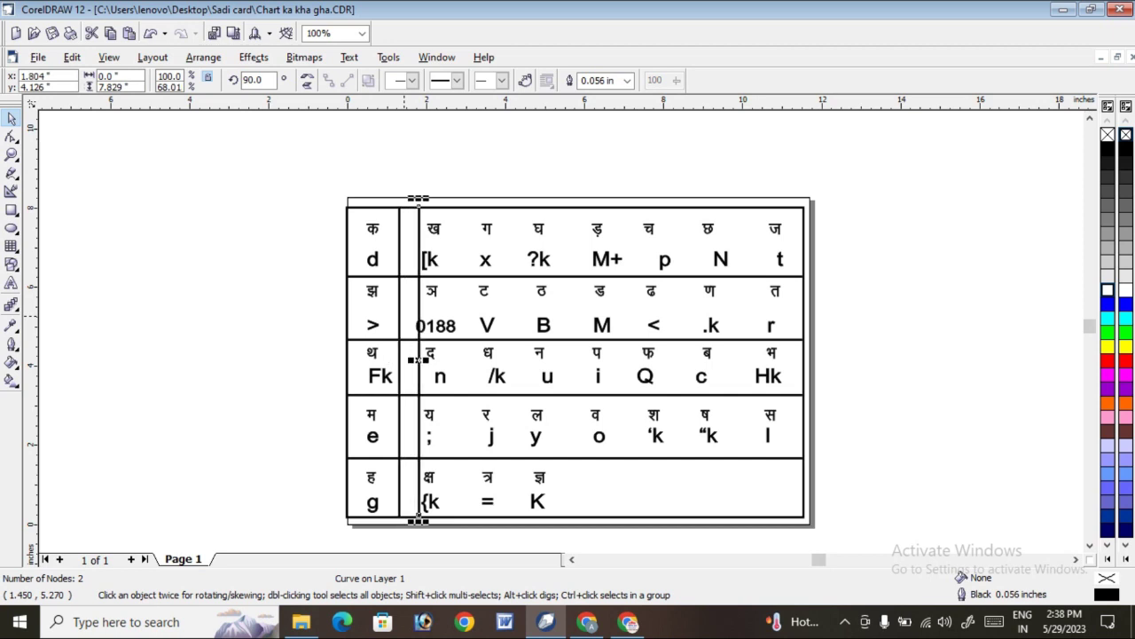
key("Right")
key("Right")
key("Right")
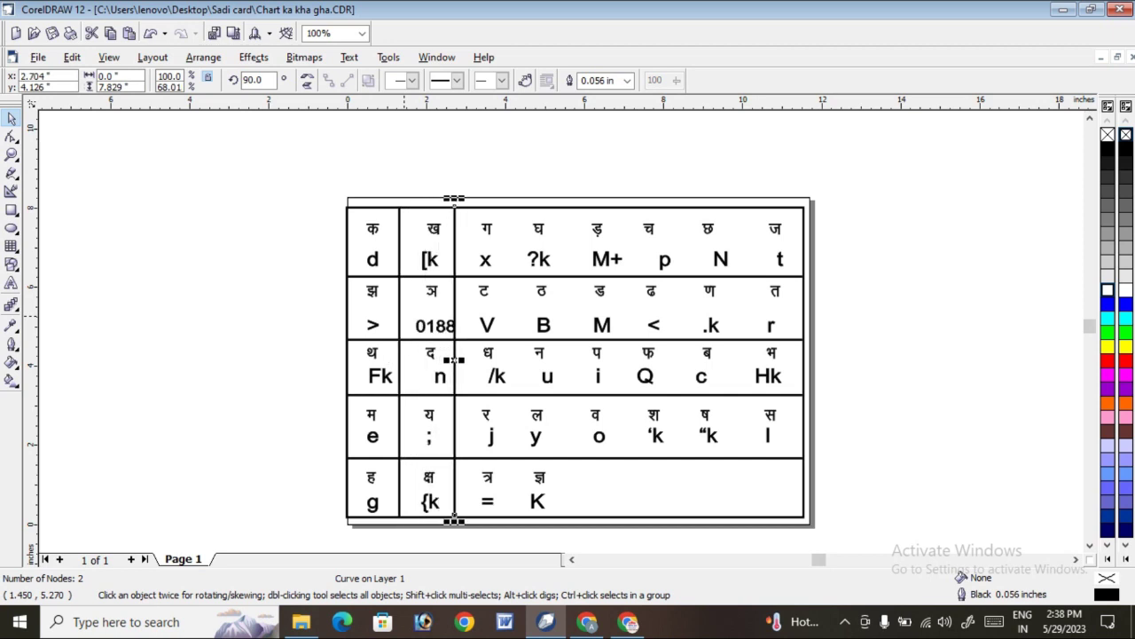
key("Right")
key("Right")
key("Right")
key("Right")
key("Right")
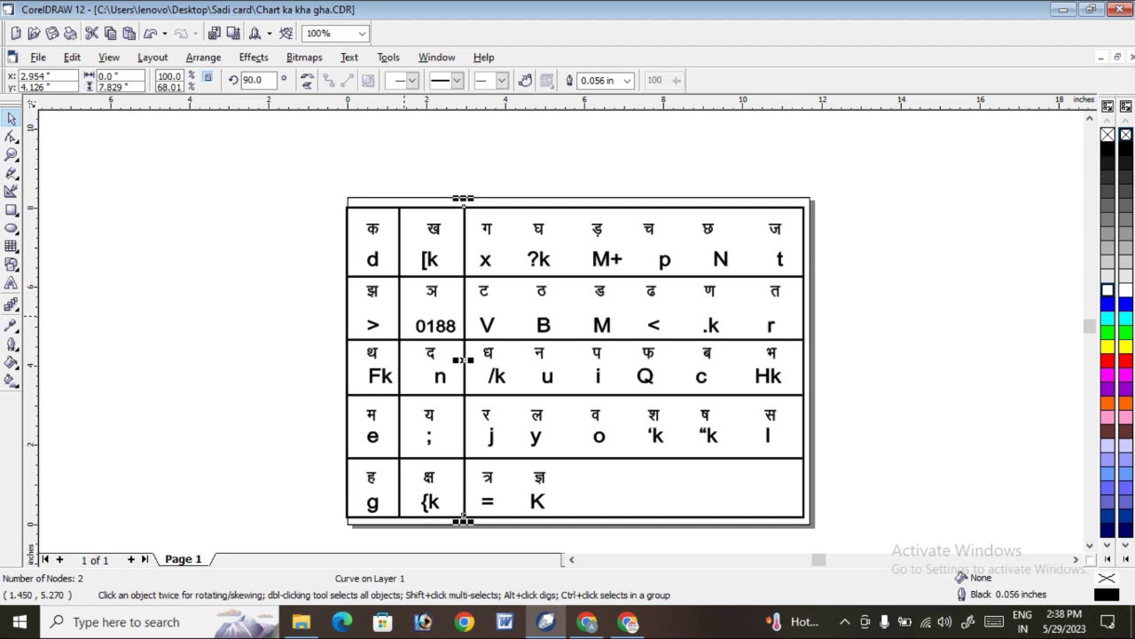
- Place a copy of the vertical divider between the ग and घ columns at x 4.204 in
key("Right")
key("Right")
key("Right")
key("Right")
key("Right")
key("Right")
key("Right")
key("Right")
key("Right")
key("Right")
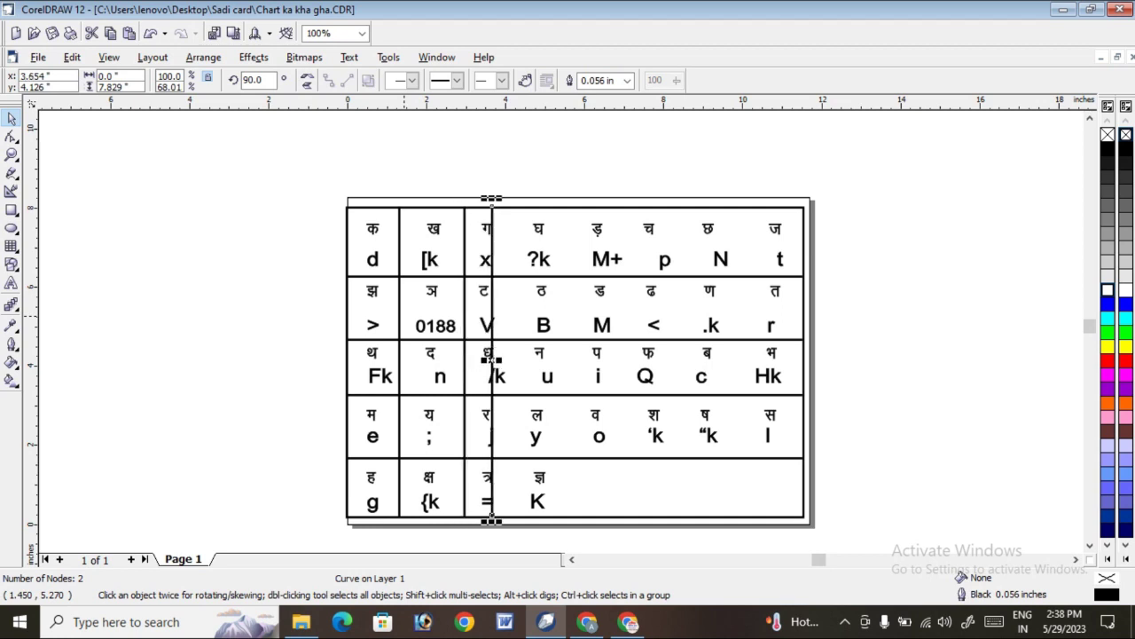
key("Right")
key("Right")
key("Right")
key("Right")
key("Right")
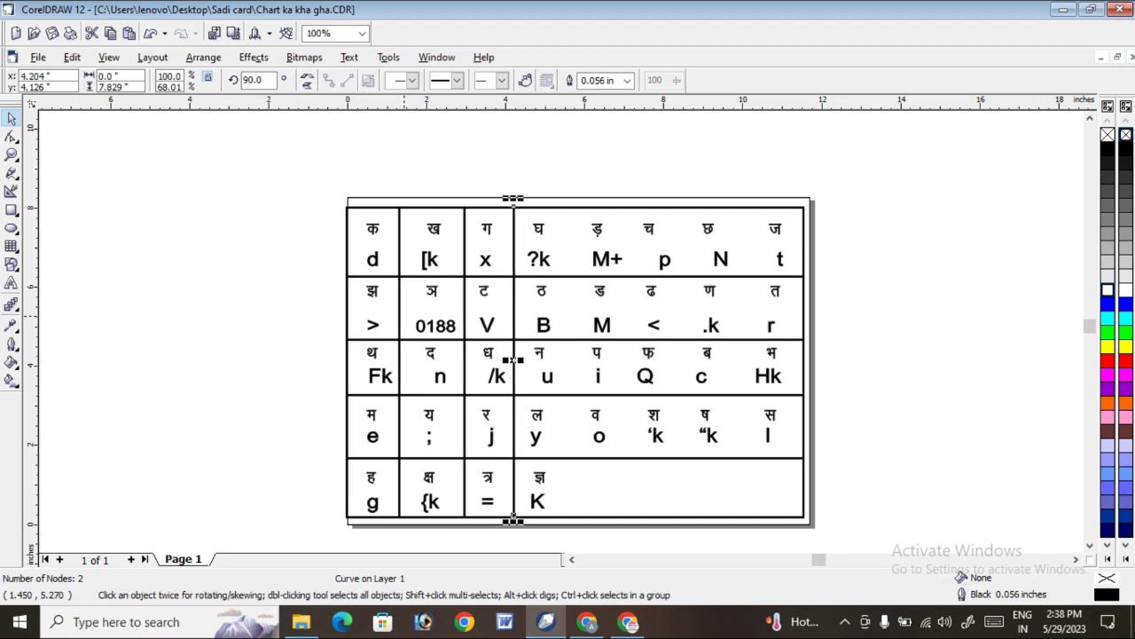
- Place a copy of the vertical divider between the घ and ड़ columns at x 5.704 in
key("Right")
key("Right")
key("Right")
key("Right")
key("Right")
key("Right")
key("Right")
key("Right")
key("Right")
key("Right")
key("Right")
key("Right")
key("Right")
key("Right")
key("Right")
key("Right")
key("Right")
key("Right")
key("Right")
key("Right")
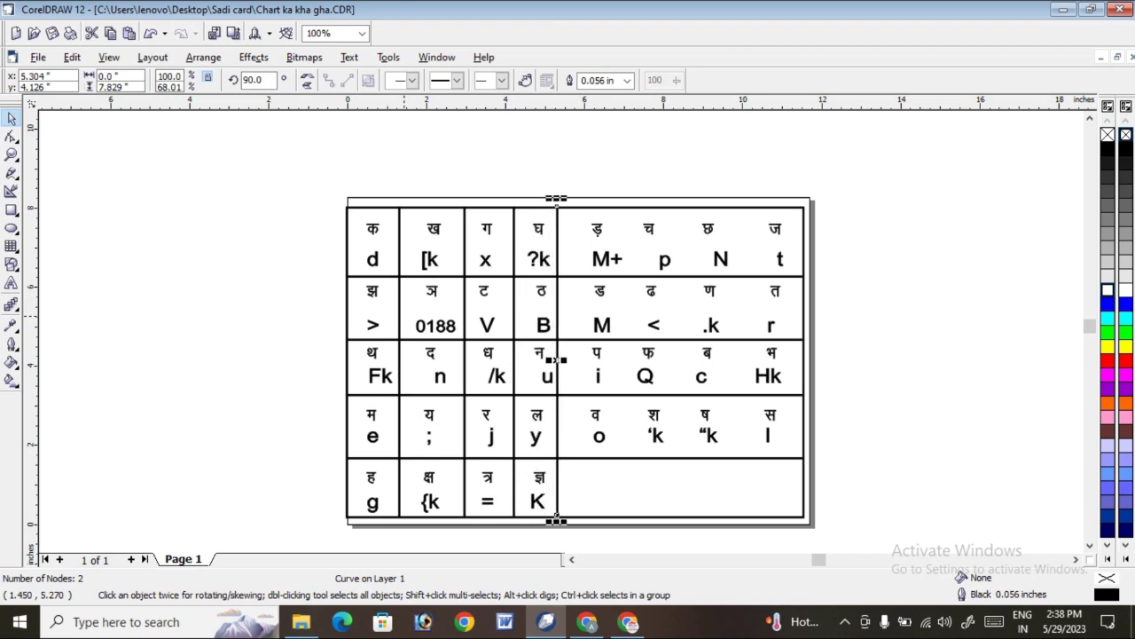
key("Right")
key("Right")
key("Right")
key("Right")
key("Right")
key("Right")
key("Right")
key("Right")
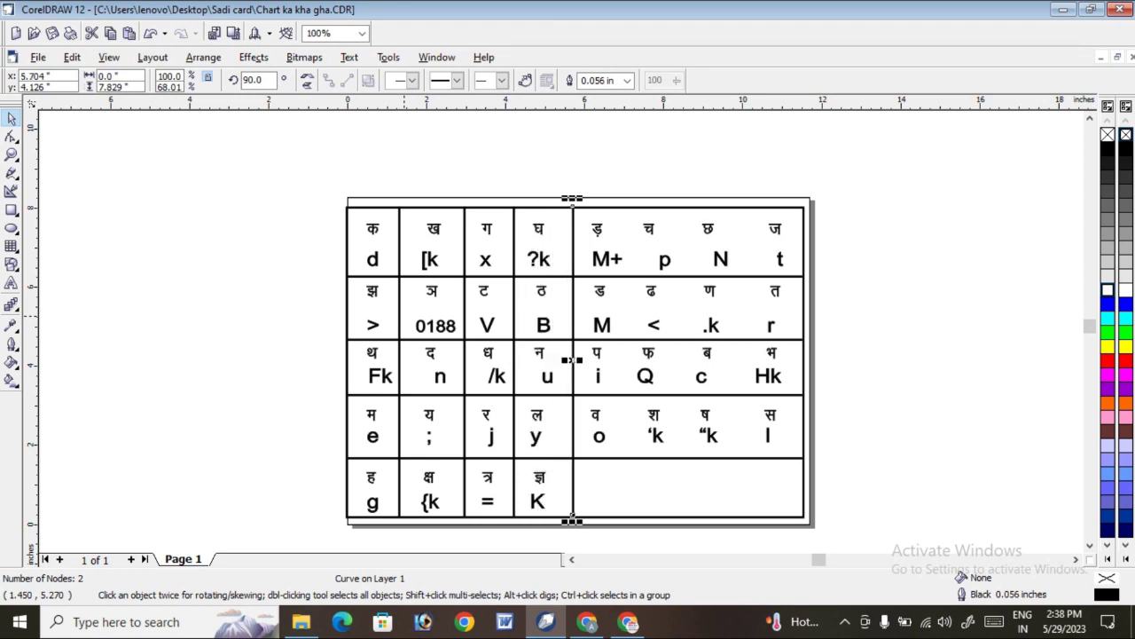
- Place a copy of the vertical divider between the ड़ and च columns at x 7.104 in
key("Right")
key("Right")
key("Right")
key("Right")
key("Right")
key("Right")
key("Right")
key("Right")
key("Right")
key("Right")
key("Right")
key("Right")
key("Right")
key("Right")
key("Right")
key("Right")
key("Right")
key("Right")
key("Right")
key("Right")
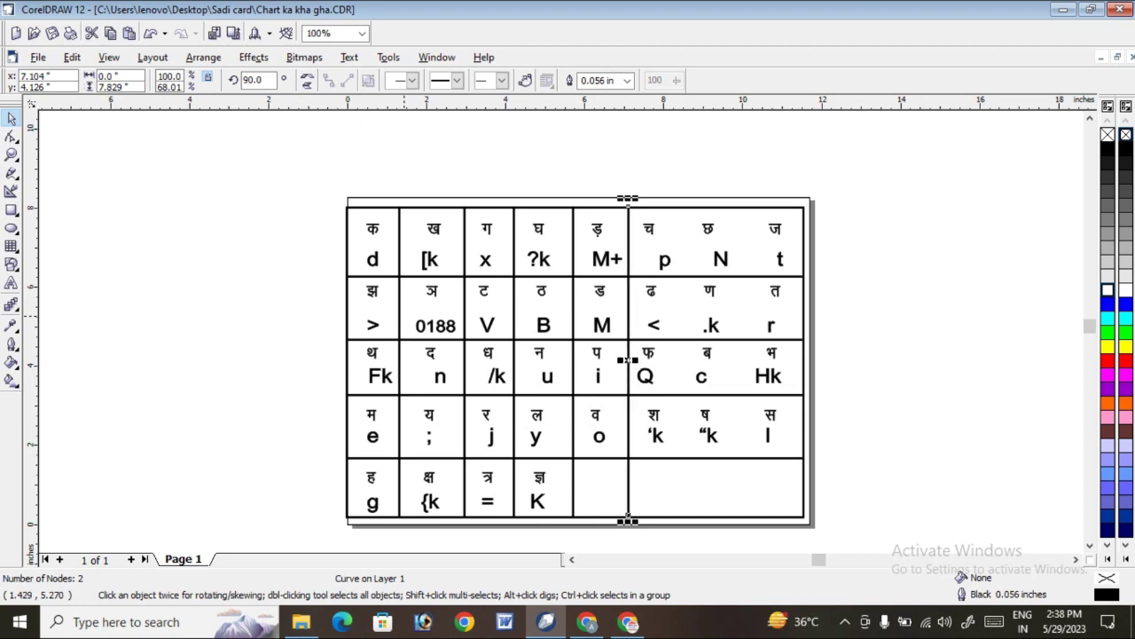
- Place a copy of the vertical divider between the च and छ columns at x 8.504 in
key("Right")
key("Right")
key("Right")
key("Right")
key("Right")
key("Right")
key("Right")
key("Right")
key("Right")
key("Right")
key("Right")
key("Right")
key("Right")
key("Right")
key("Right")
key("Right")
key("Right")
key("Right")
key("Right")
key("Right")
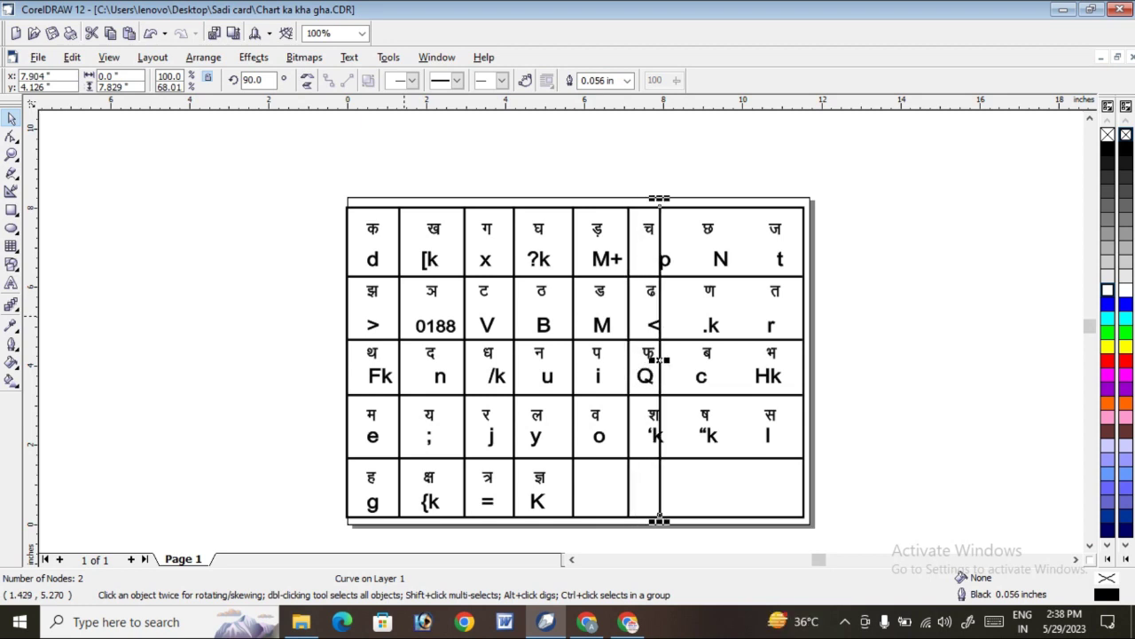
key("Right")
key("Right")
key("Right")
key("Right")
key("Right")
key("Right")
key("Right")
key("Right")
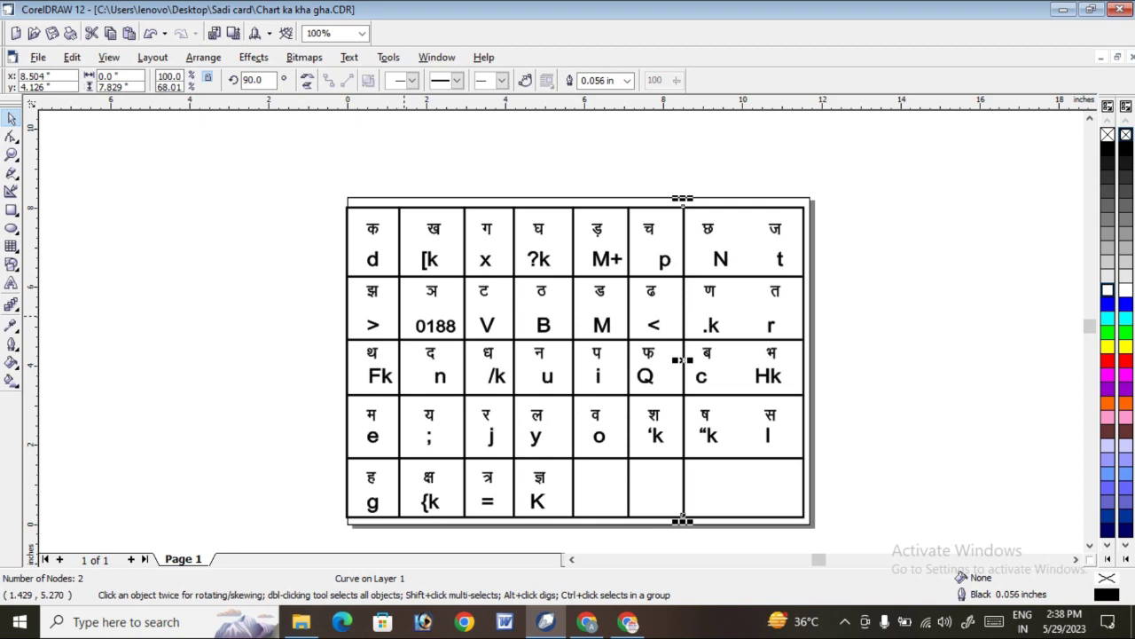
- Place a copy of the vertical divider between the छ and ज columns and deselect it
key("Right")
key("Right")
key("Right")
key("Right")
key("Right")
key("Right")
key("Right")
key("Right")
key("Right")
key("Right")
key("Right")
key("Right")
key("Right")
key("Right")
key("Right")
key("Right")
key("Right")
key("Right")
key("Right")
key("Right")
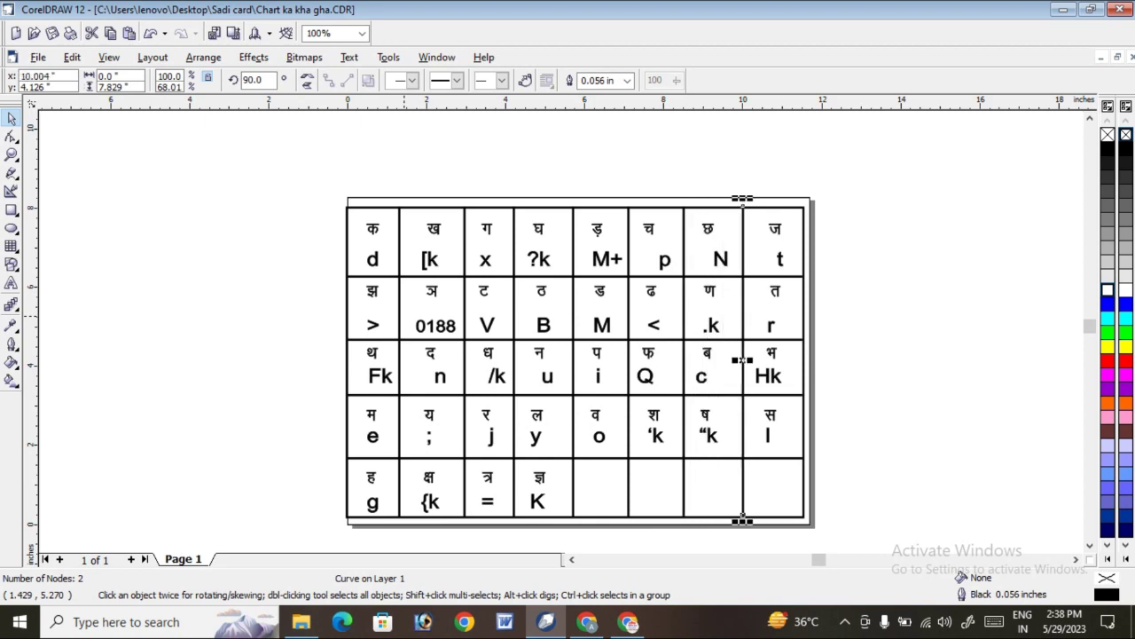
key("Right")
key("Right")
key("Escape")
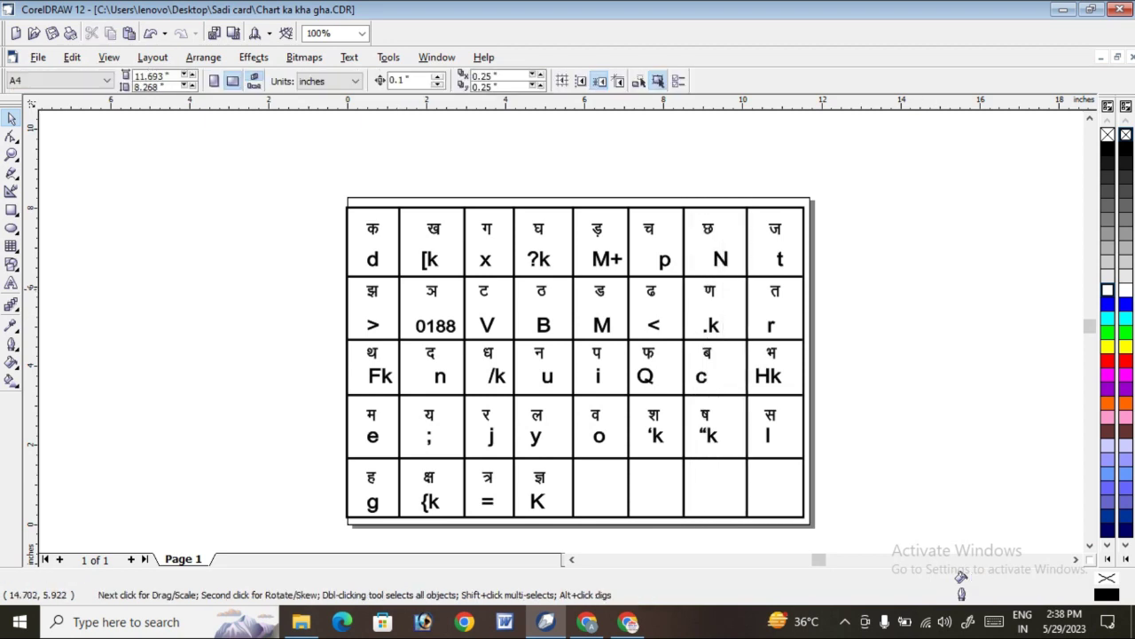
- Zoom in on the finished alphabet chart to examine all its rows and columns up close
left_click(10, 154)
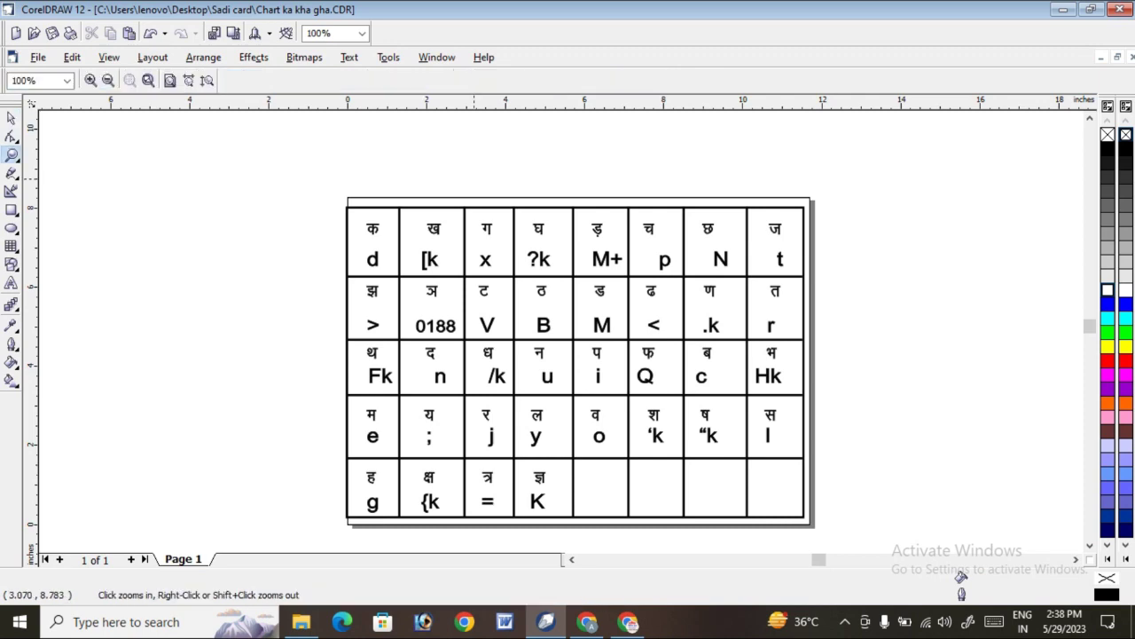
left_click_drag(318, 187, 814, 524)
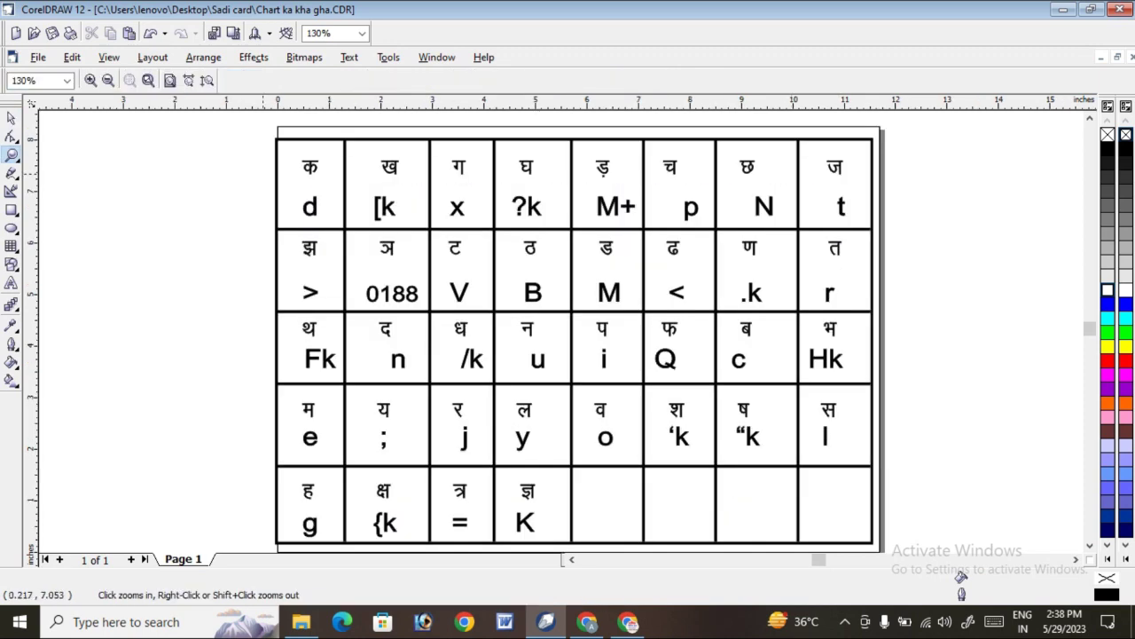
left_click_drag(264, 130, 888, 456)
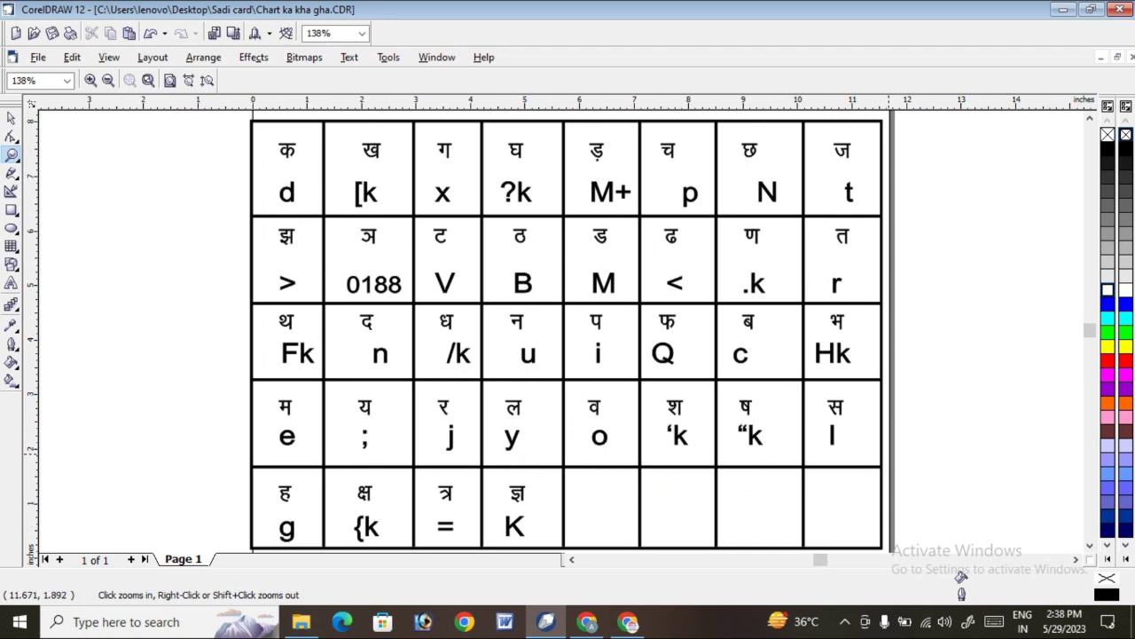